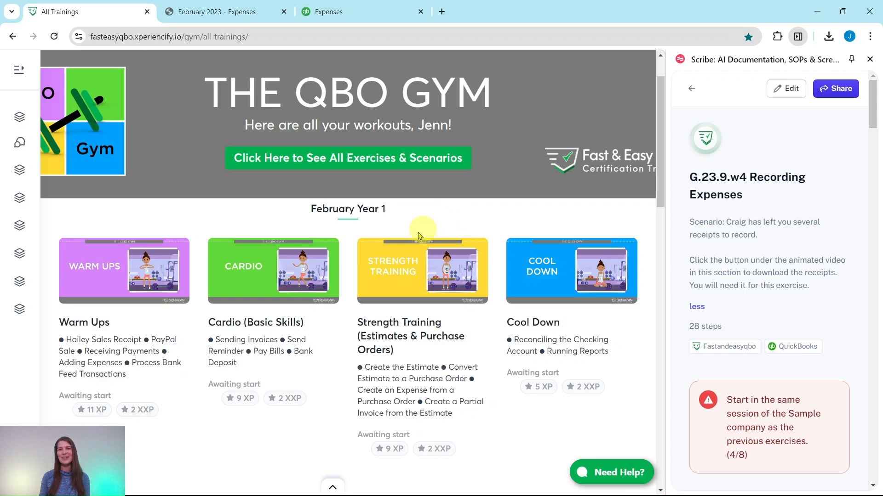
# Step: Open the Warm Ups training under September Year 1 in the list of all trainings
pyautogui.scroll(-20, 418, 225)
pyautogui.scroll(-20, 394, 223)
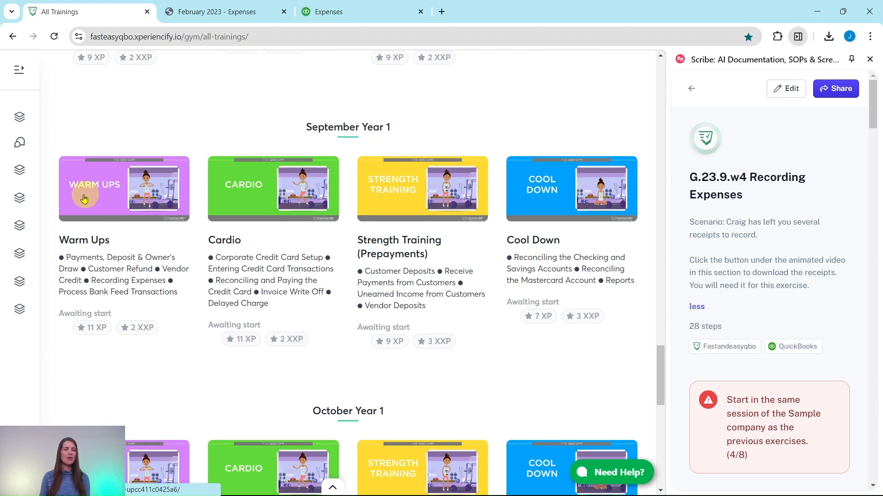
pyautogui.click(97, 200)
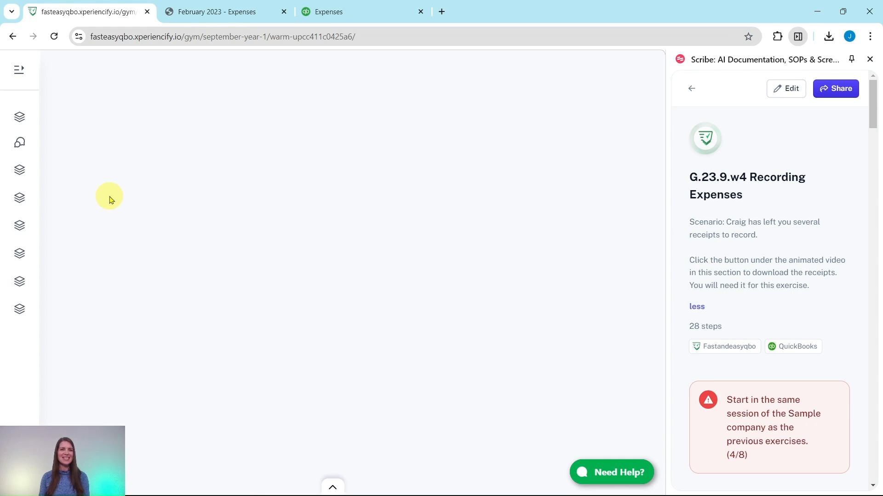
# Step: Look through the Warm Ups lesson page, covering its quiz, hands-on practice exercises G.23.9.w1 to w5 and downloadable files
pyautogui.scroll(-1, 127, 172)
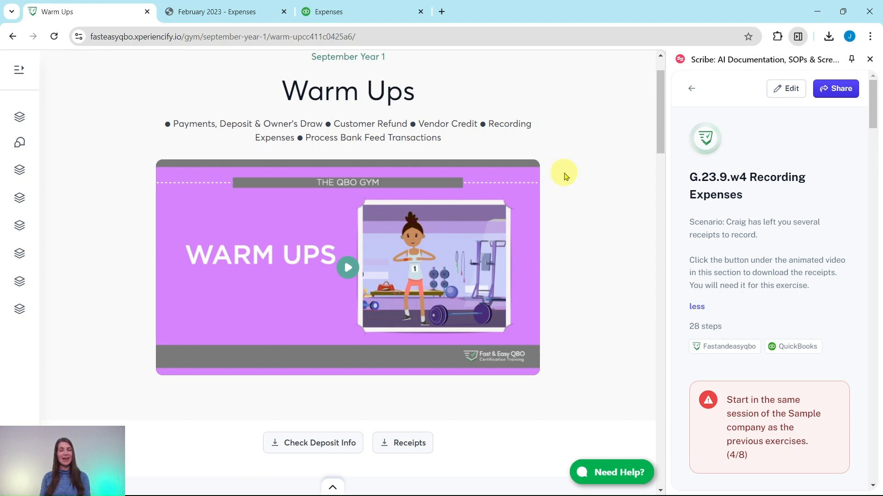
pyautogui.scroll(-10, 583, 161)
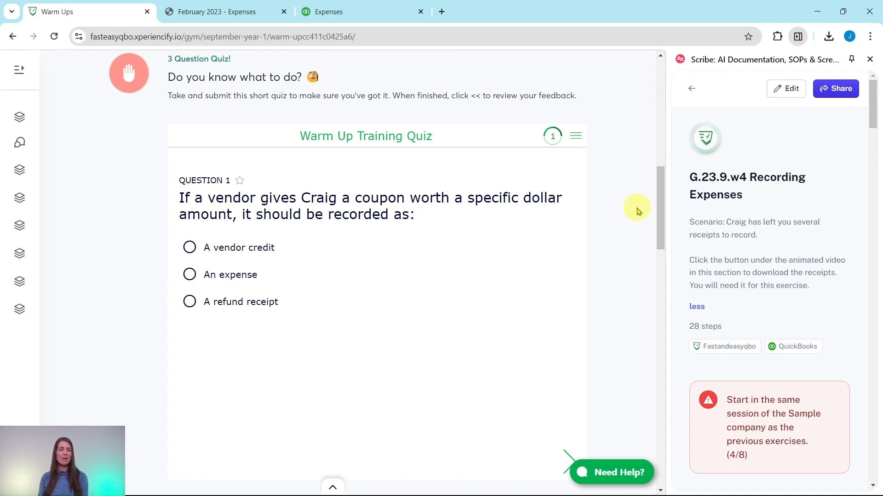
pyautogui.scroll(-10, 636, 211)
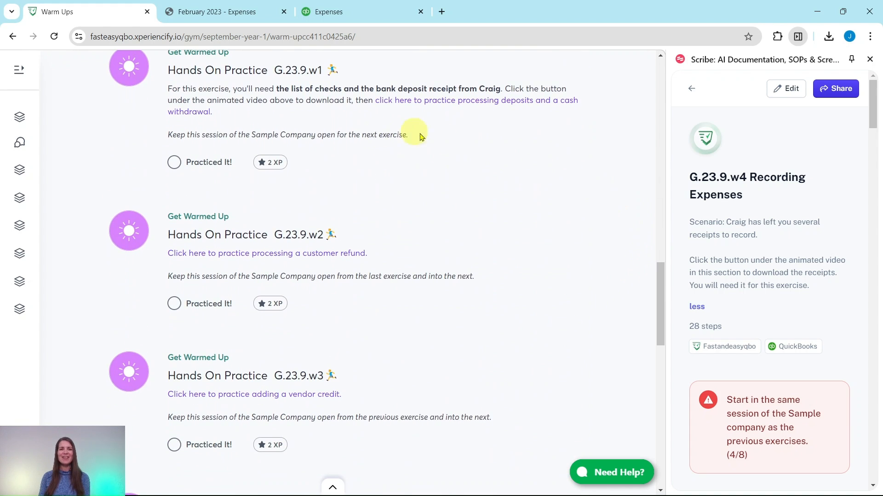
pyautogui.scroll(-8, 396, 266)
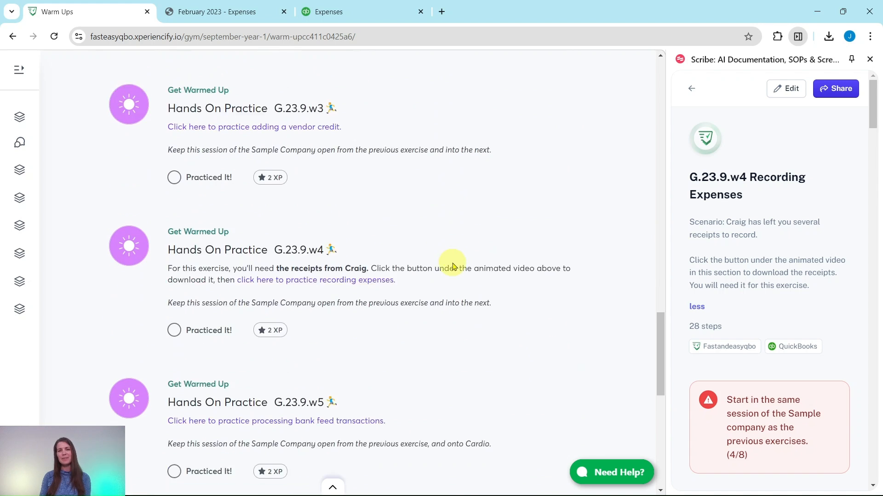
pyautogui.scroll(-3, 417, 265)
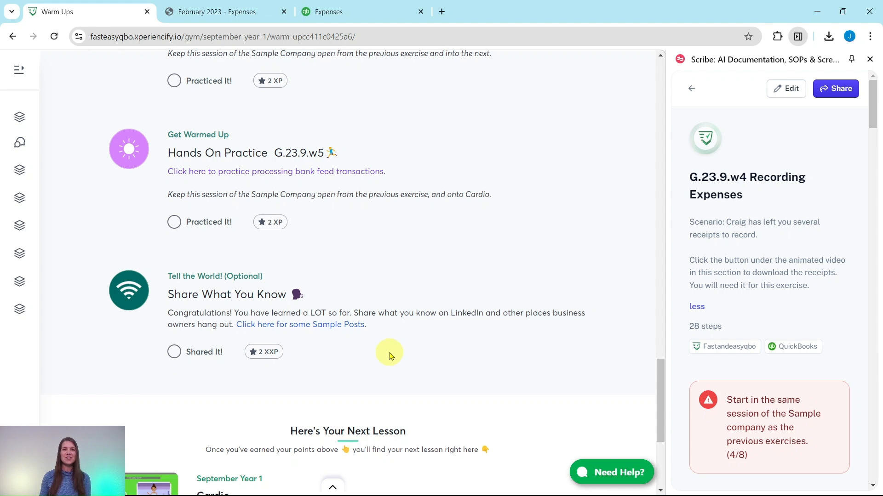
pyautogui.scroll(2, 390, 357)
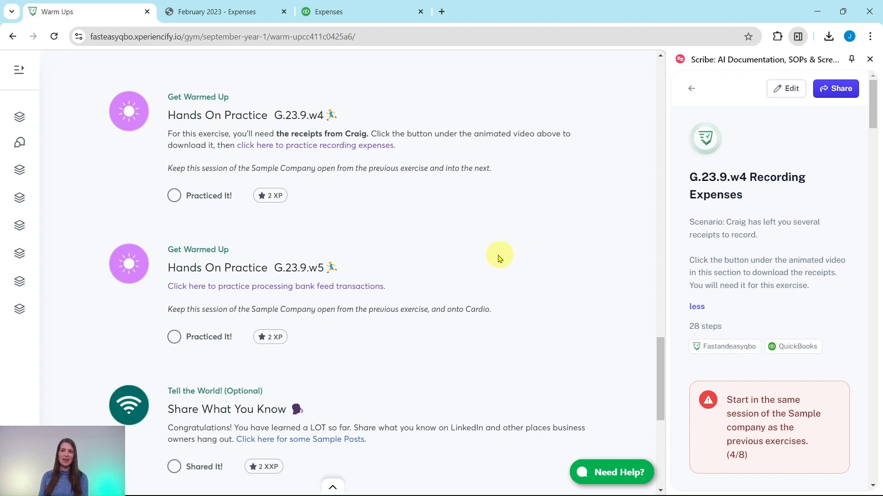
pyautogui.scroll(9, 499, 255)
pyautogui.scroll(15, 492, 251)
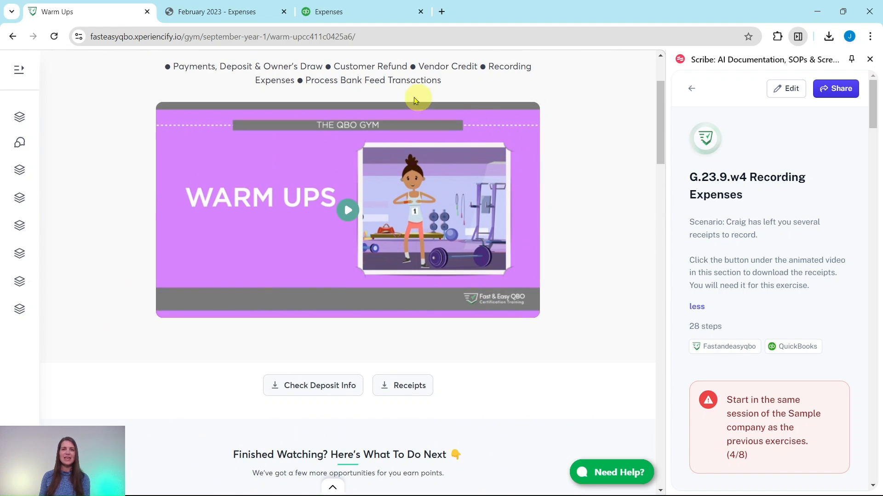
pyautogui.scroll(-4, 547, 332)
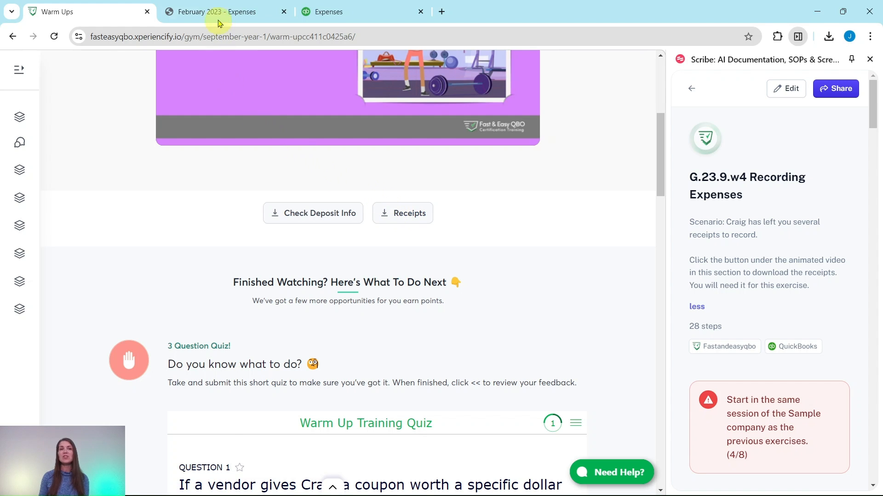
# Step: Switch to the September receipts PDF and examine the receipts from Diego's, Lara's Lamination and Norton Lumber
pyautogui.click(230, 13)
pyautogui.scroll(-2, 451, 211)
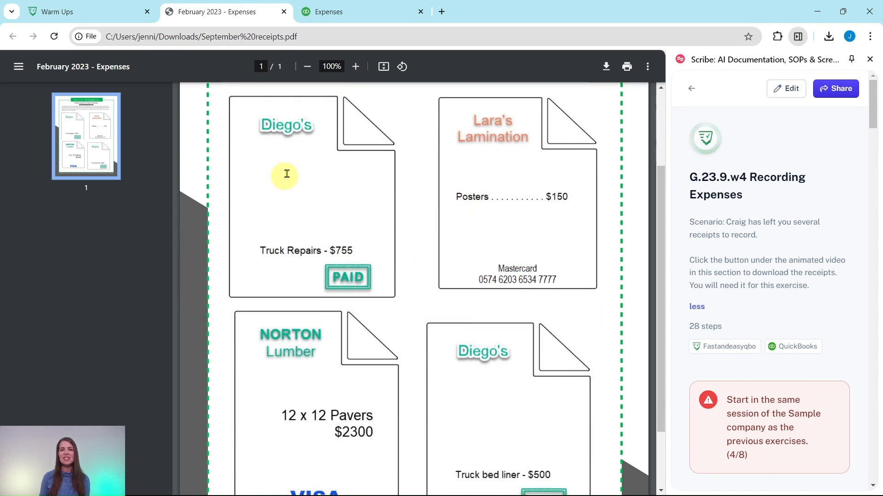
pyautogui.scroll(-2, 496, 321)
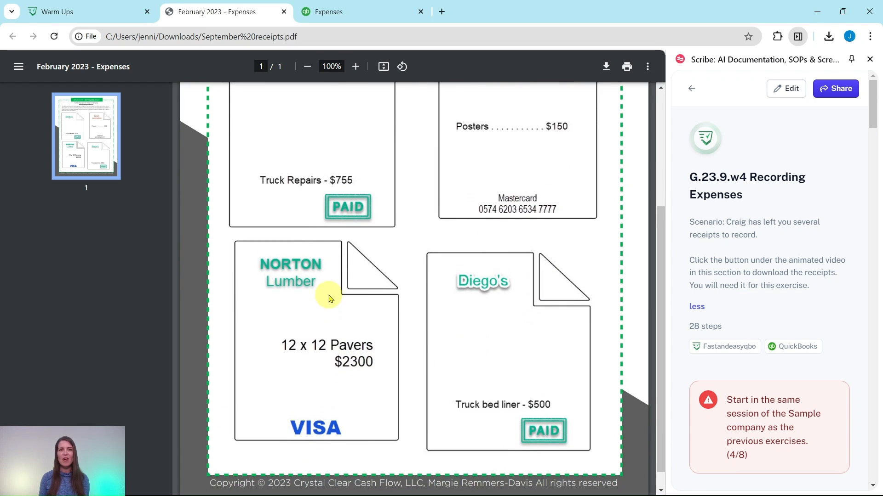
pyautogui.scroll(3, 359, 249)
pyautogui.scroll(-1, 467, 358)
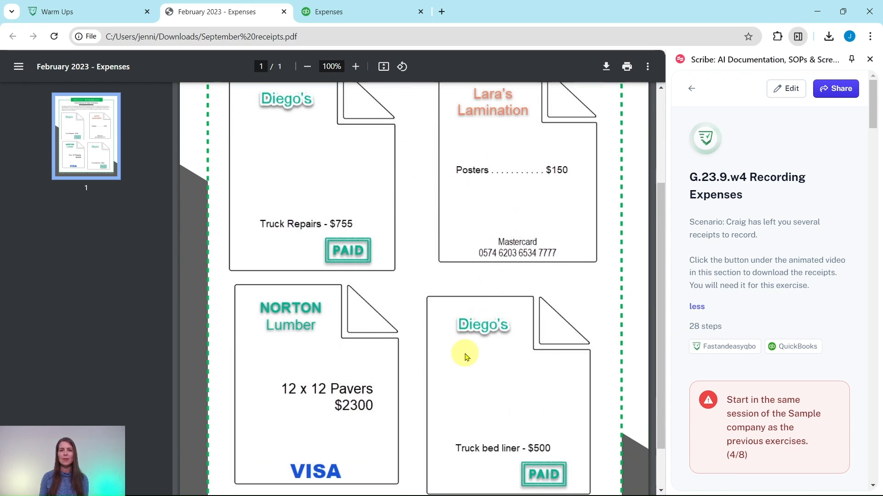
# Step: Read the exercise guide's scenario for Diego's Road Warrior Bodyshop, switching to QuickBooks, and open the Vendors list
pyautogui.scroll(-5, 777, 285)
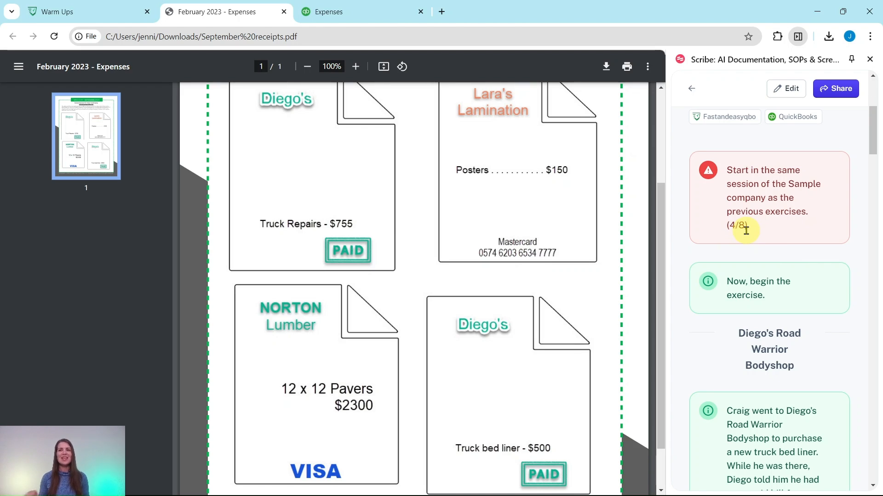
pyautogui.click(372, 17)
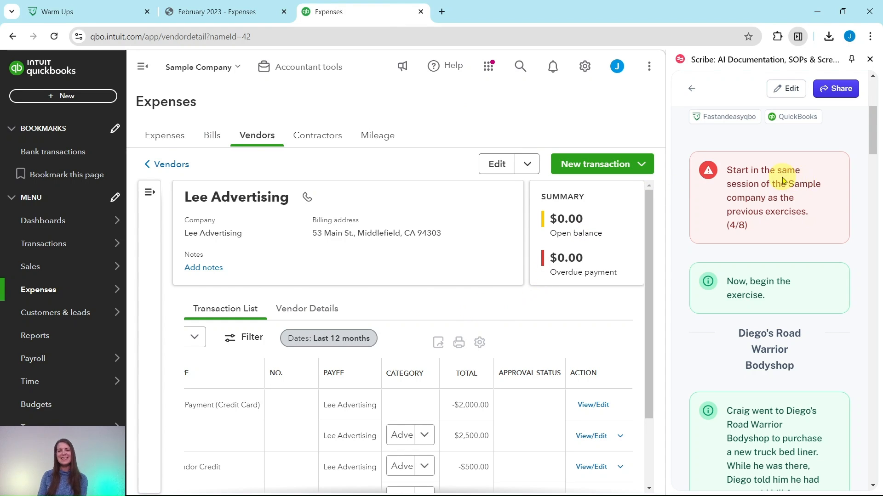
pyautogui.scroll(-2, 783, 180)
pyautogui.scroll(-2, 783, 179)
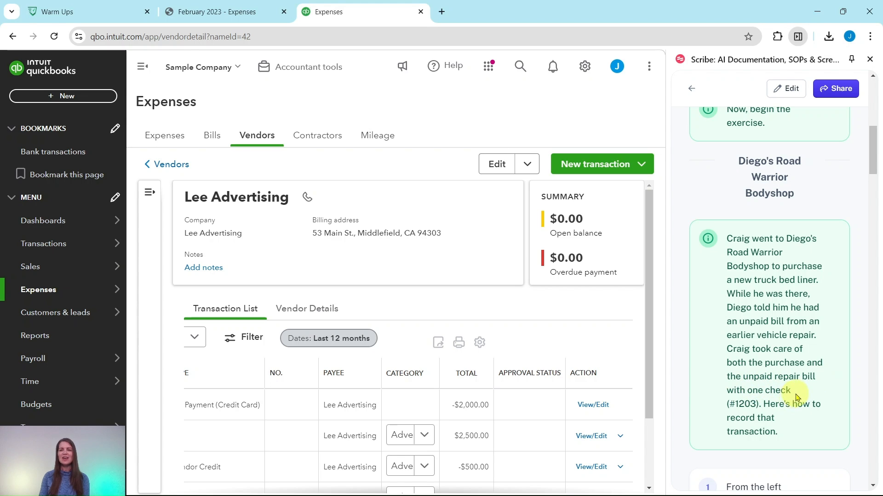
pyautogui.scroll(-3, 790, 380)
pyautogui.scroll(-4, 791, 377)
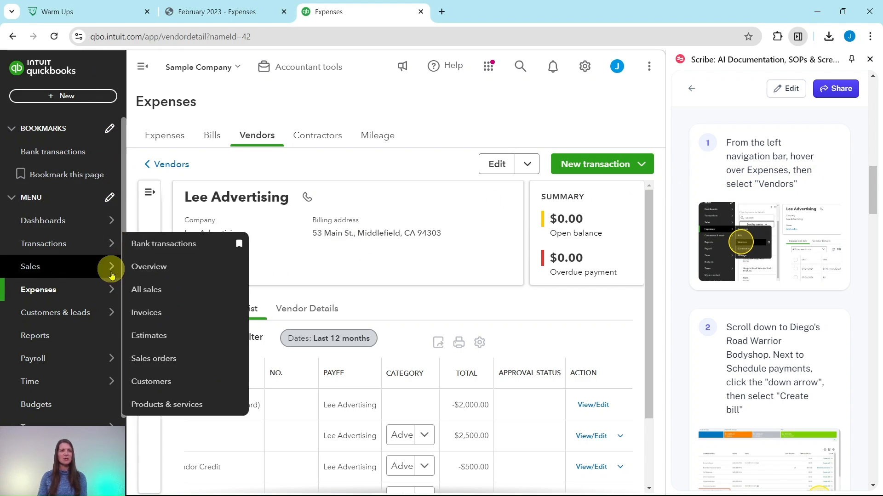
pyautogui.moveTo(108, 288)
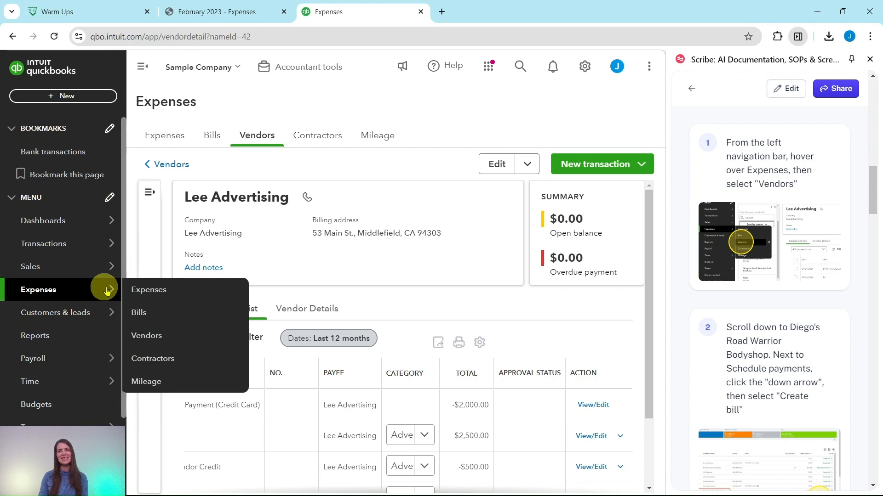
pyautogui.click(150, 341)
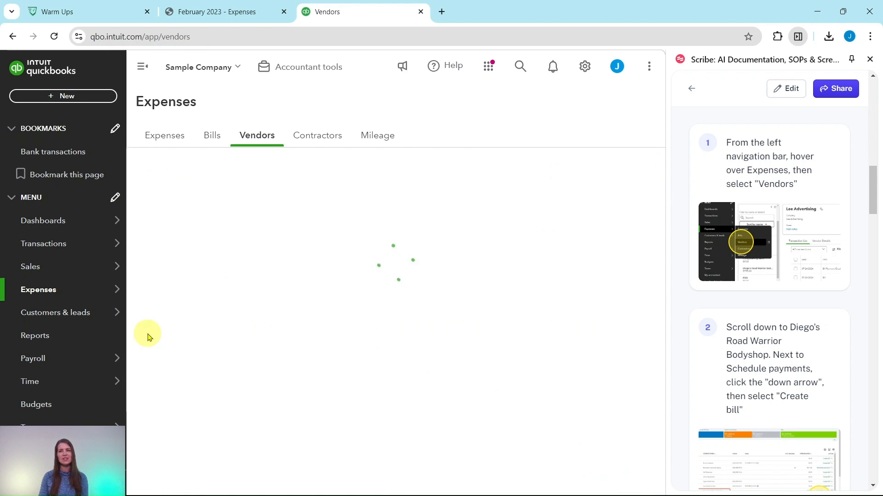
# Step: Find Diego's Road Warrior Bodyshop in the vendor list and create a new bill for it
pyautogui.scroll(-2, 751, 304)
pyautogui.scroll(-3, 751, 303)
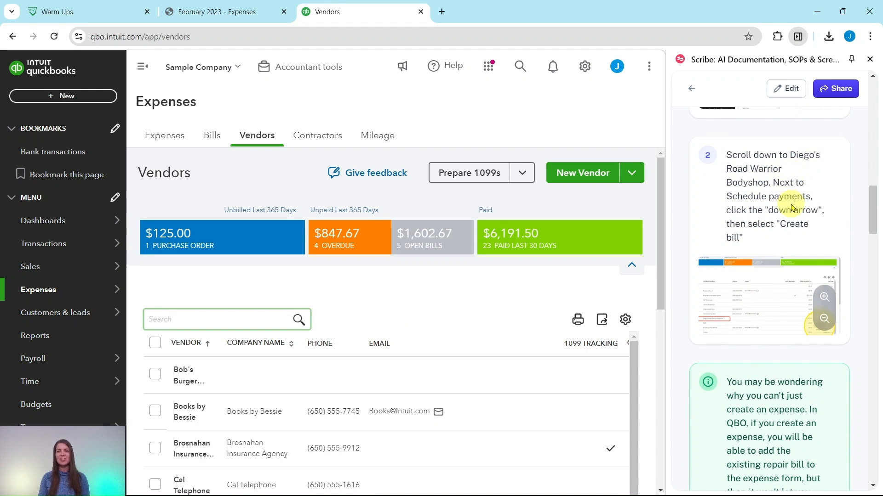
pyautogui.scroll(-6, 368, 283)
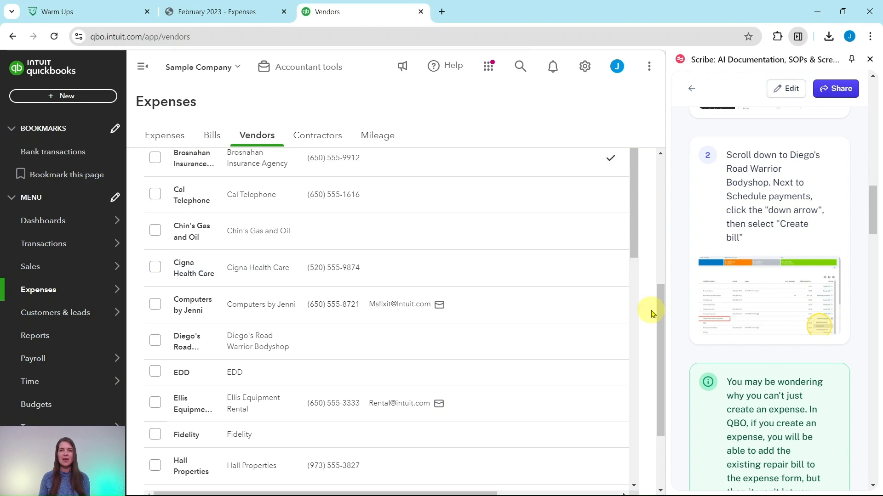
pyautogui.scroll(-3, 652, 310)
pyautogui.moveTo(465, 387); pyautogui.dragTo(609, 379)
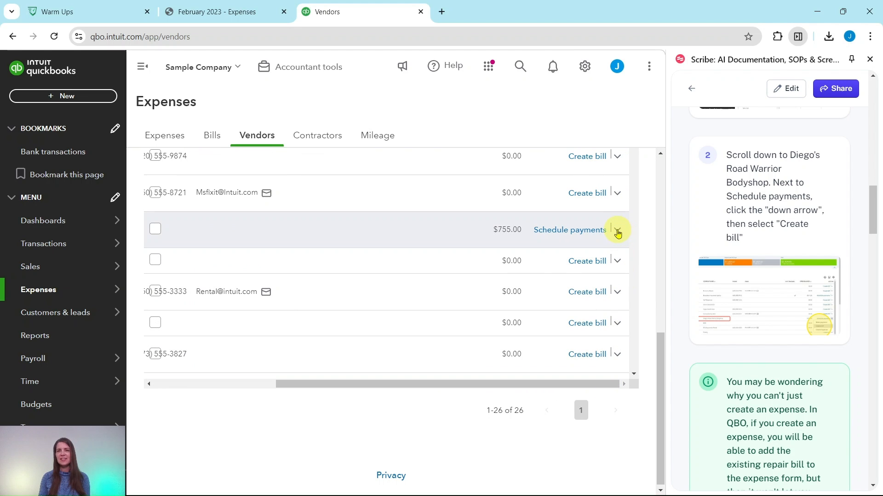
pyautogui.click(617, 233)
pyautogui.click(587, 274)
# Step: Read the guide's notes on the second bill and the prefilled line item, and inspect that line's fields on the bill
pyautogui.scroll(-5, 733, 305)
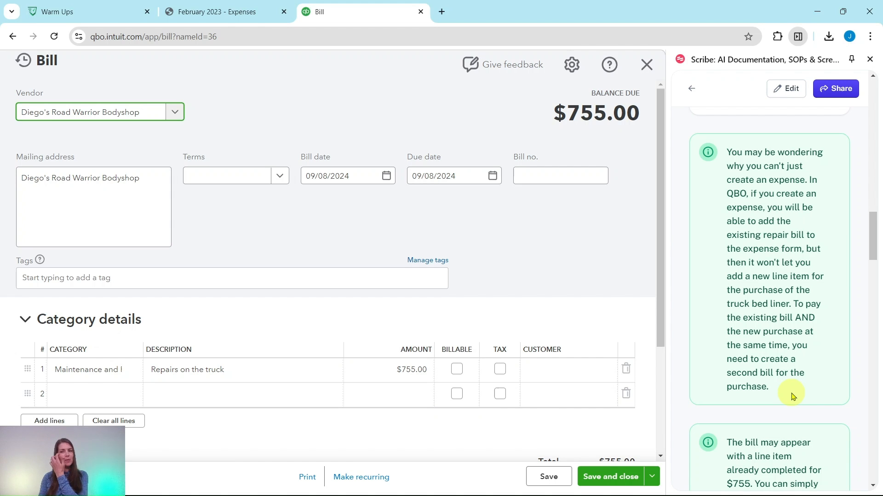
pyautogui.scroll(-5, 791, 396)
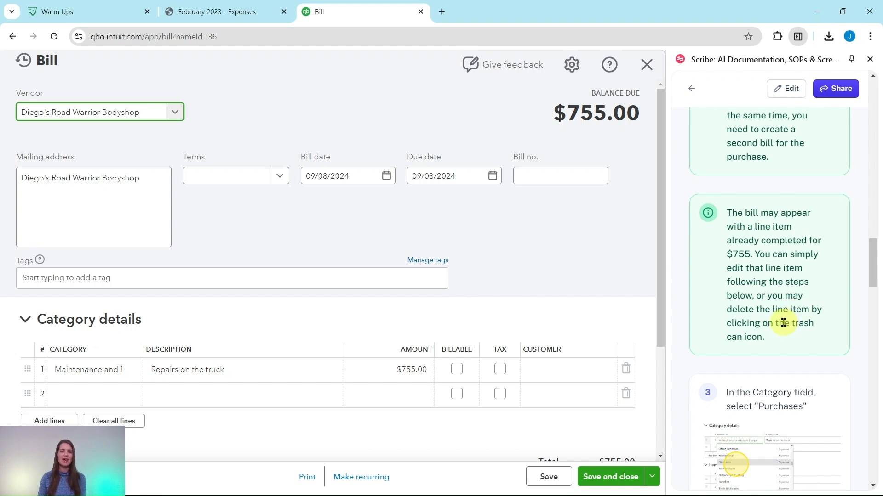
pyautogui.click(208, 368)
pyautogui.click(417, 368)
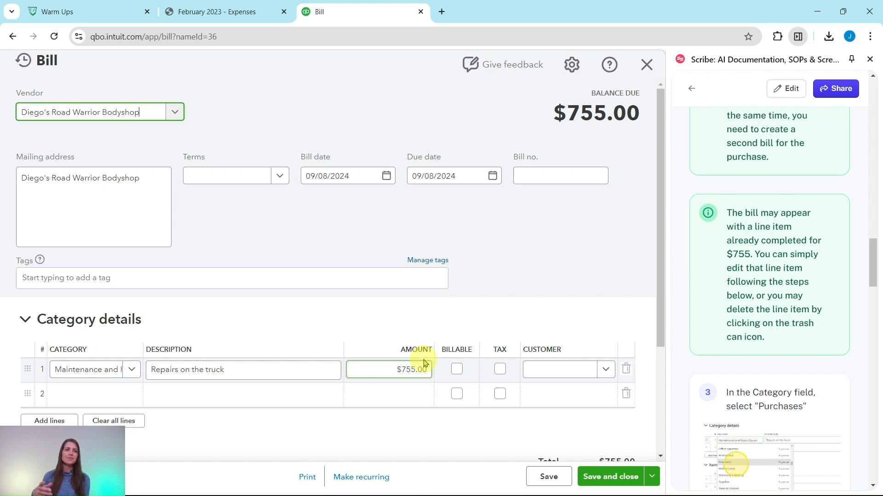
pyautogui.click(32, 133)
pyautogui.click(207, 370)
pyautogui.click(641, 357)
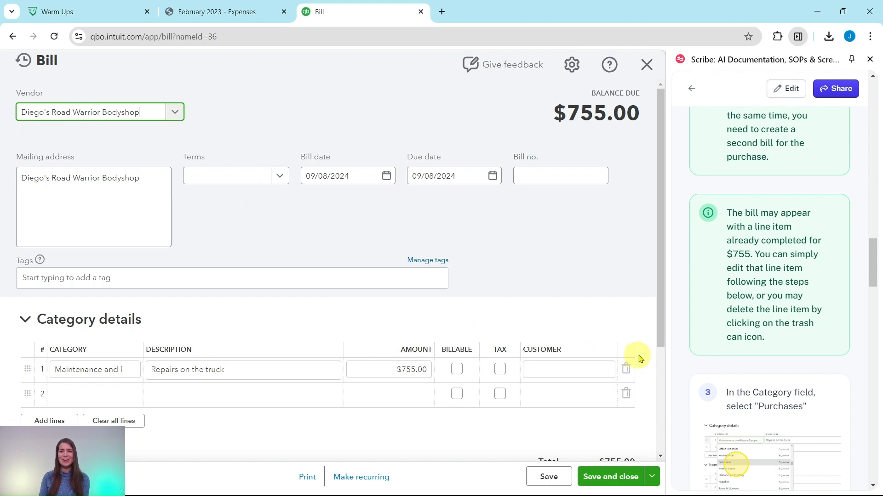
# Step: Delete the prefilled truck repair line from the bill's category details
pyautogui.scroll(-3, 750, 341)
pyautogui.scroll(-2, 751, 331)
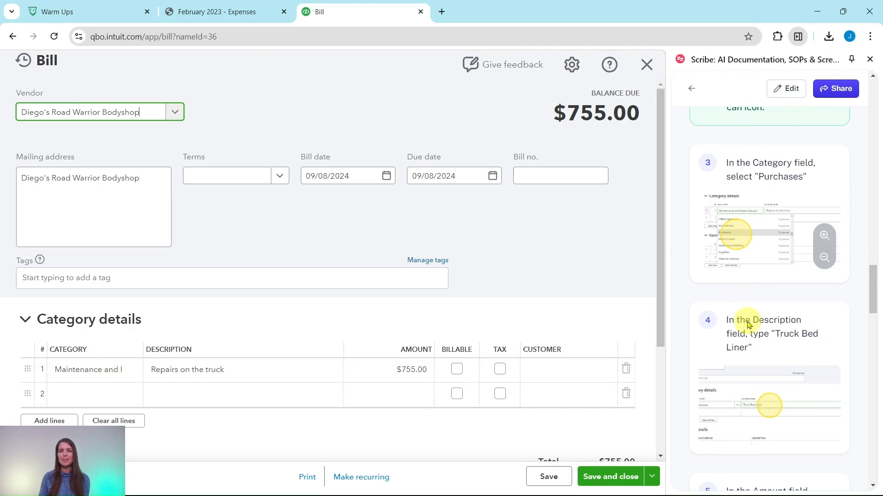
pyautogui.click(49, 368)
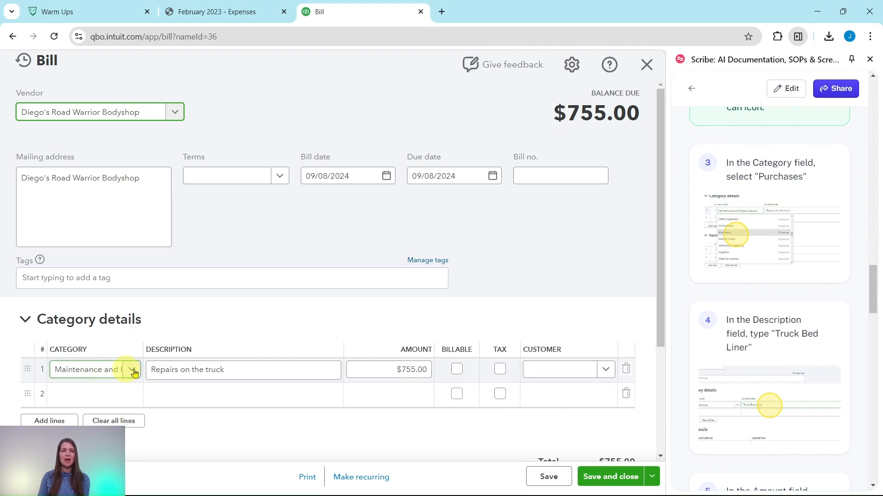
pyautogui.click(628, 372)
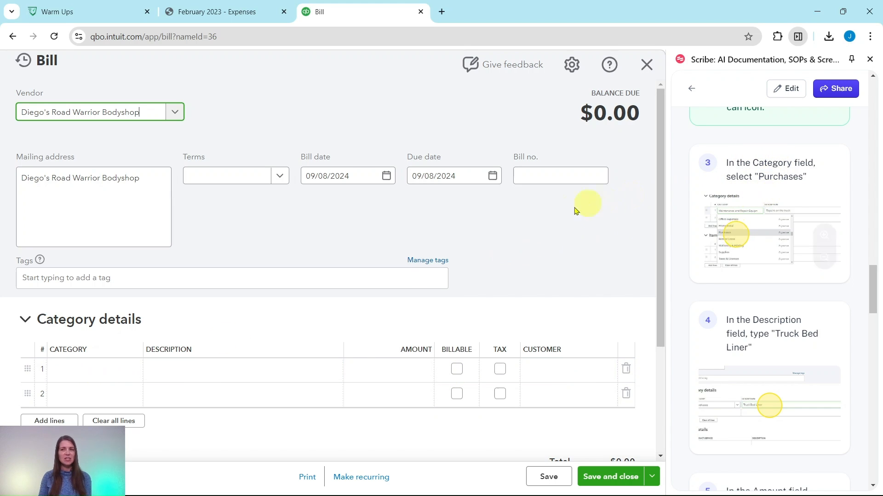
# Step: Set the first bill line's category to Purchases and its description to Truck Bed Liner
pyautogui.click(134, 374)
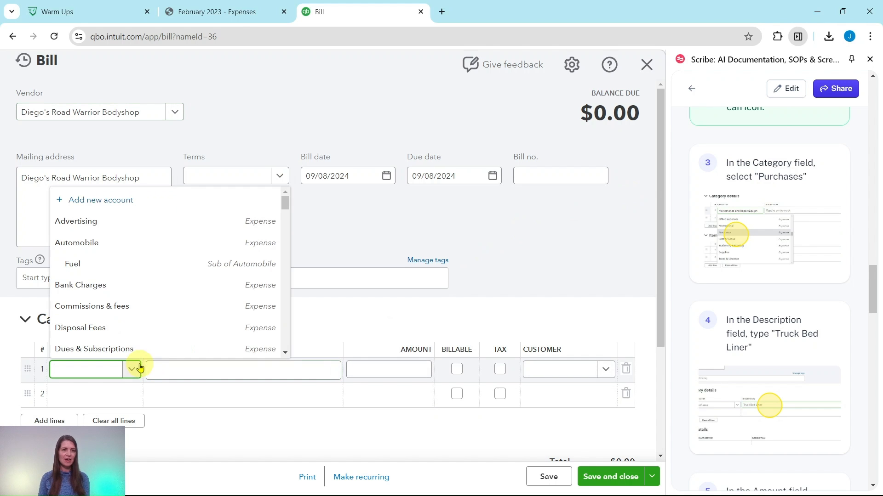
pyautogui.scroll(-5, 201, 269)
pyautogui.scroll(-8, 204, 269)
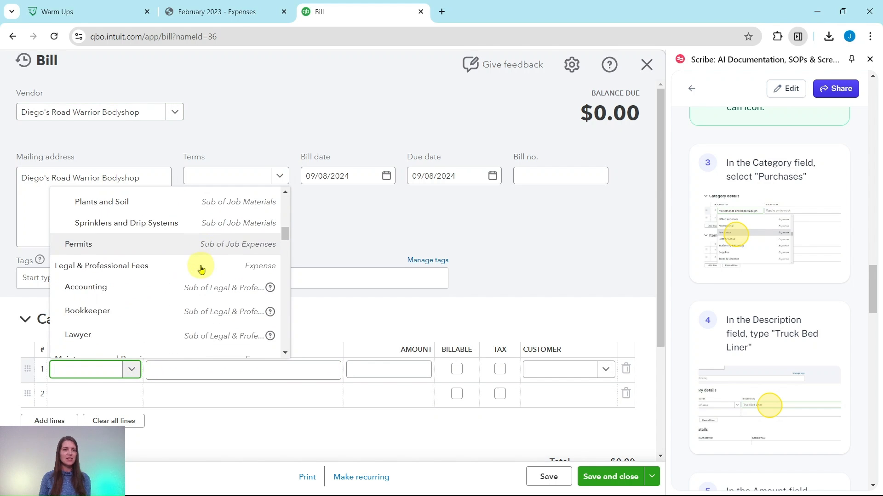
pyautogui.scroll(-1, 190, 270)
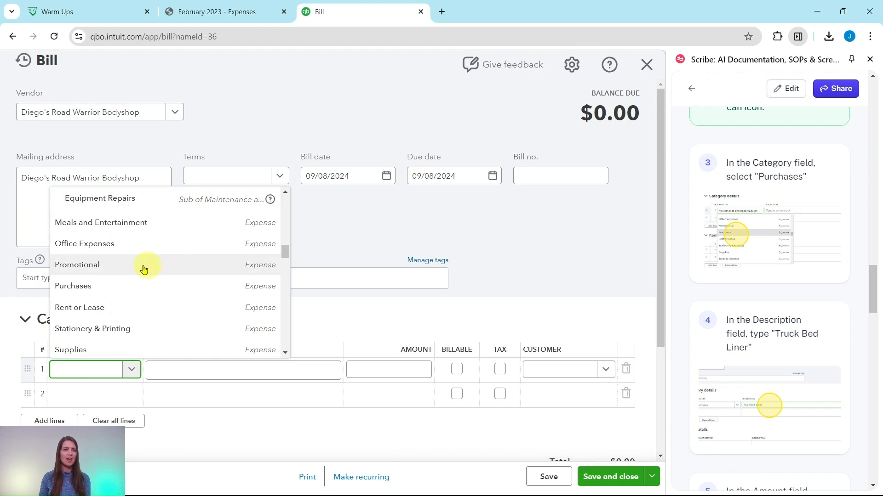
pyautogui.click(72, 289)
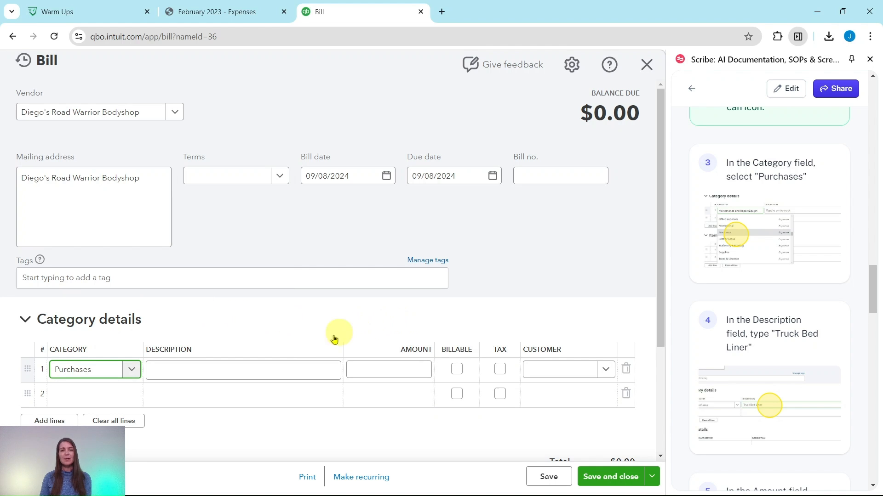
pyautogui.click(301, 375)
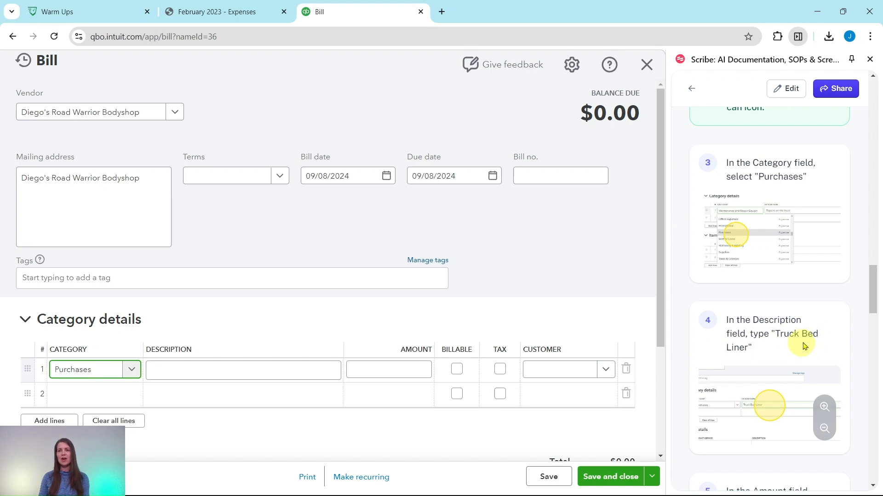
pyautogui.click(286, 368)
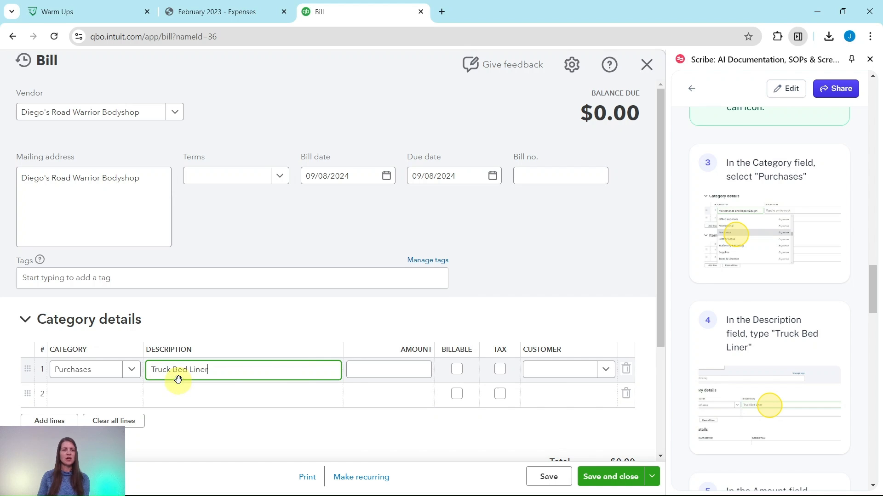
# Step: Set the truck bed liner line's amount to 500 to match Diego's receipt, and save and close the bill
pyautogui.scroll(-4, 792, 295)
pyautogui.scroll(-3, 792, 296)
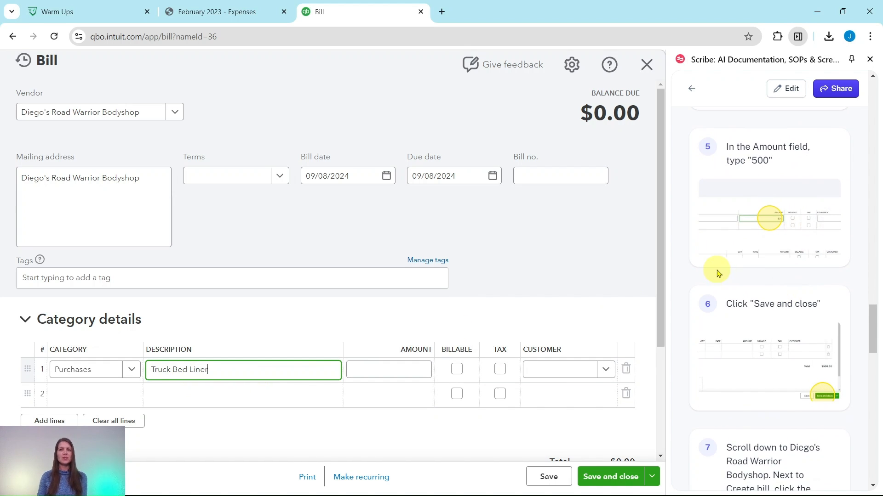
pyautogui.click(228, 19)
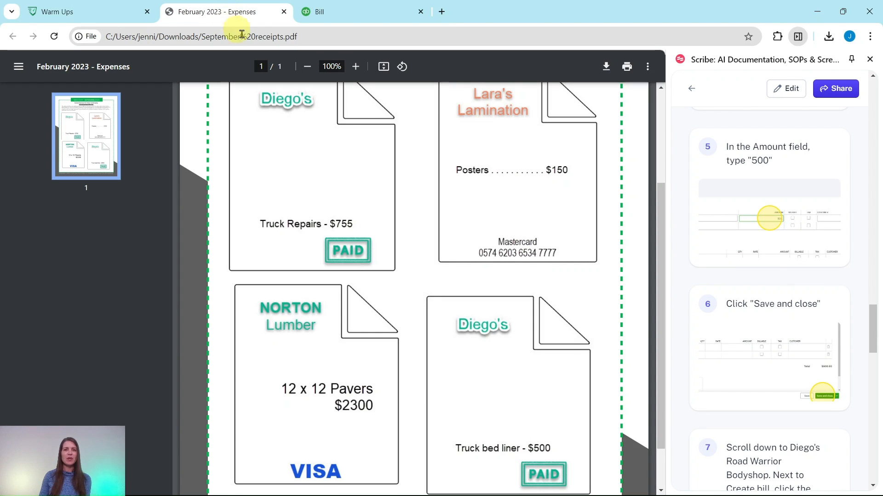
pyautogui.scroll(-2, 520, 413)
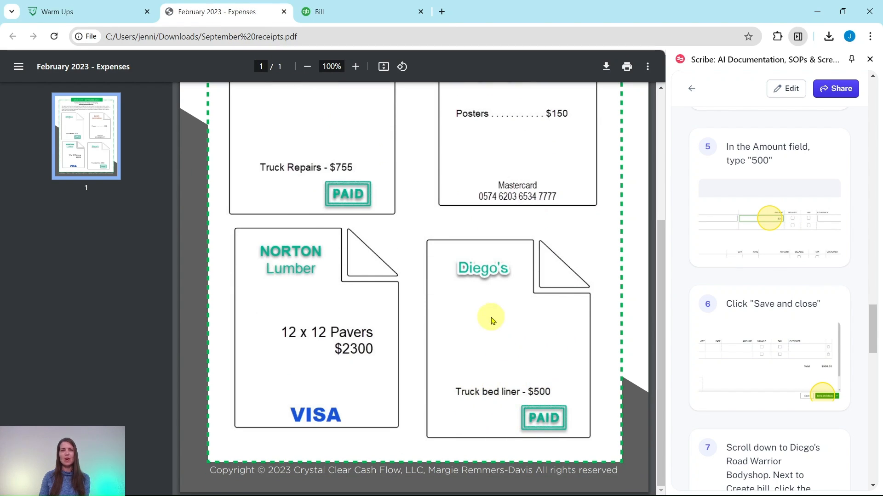
pyautogui.scroll(3, 485, 319)
pyautogui.click(374, 12)
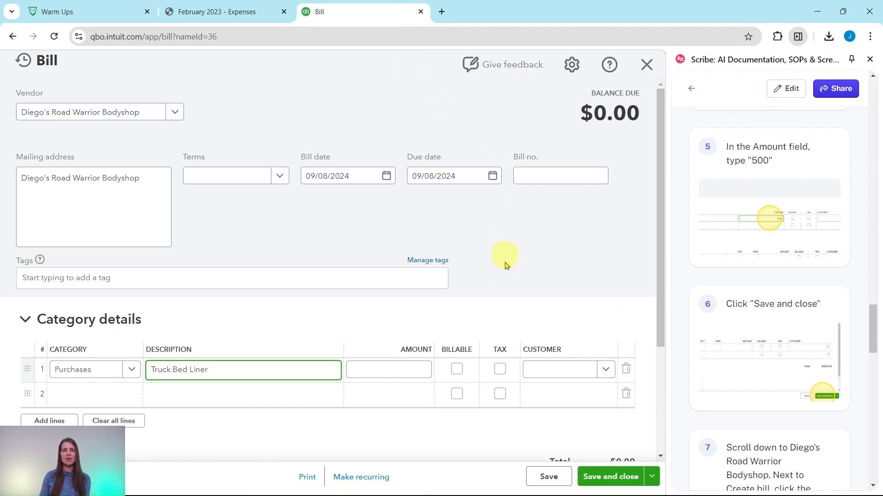
pyautogui.click(411, 368)
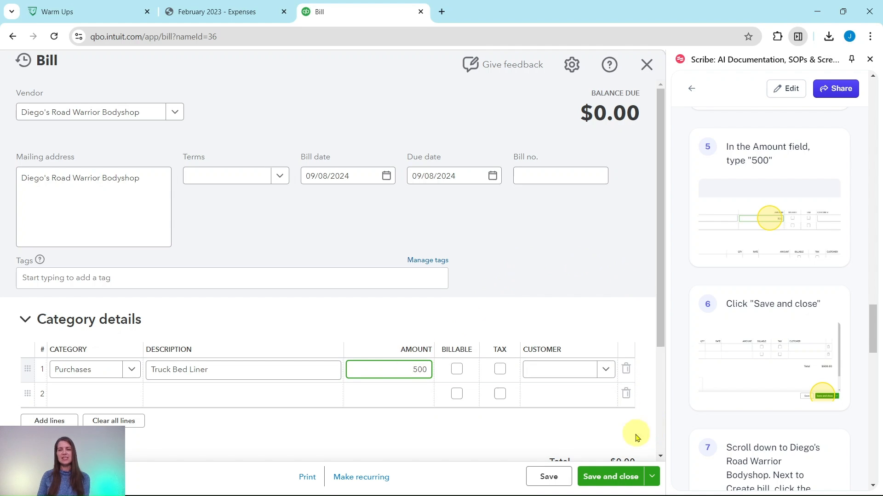
pyautogui.click(601, 480)
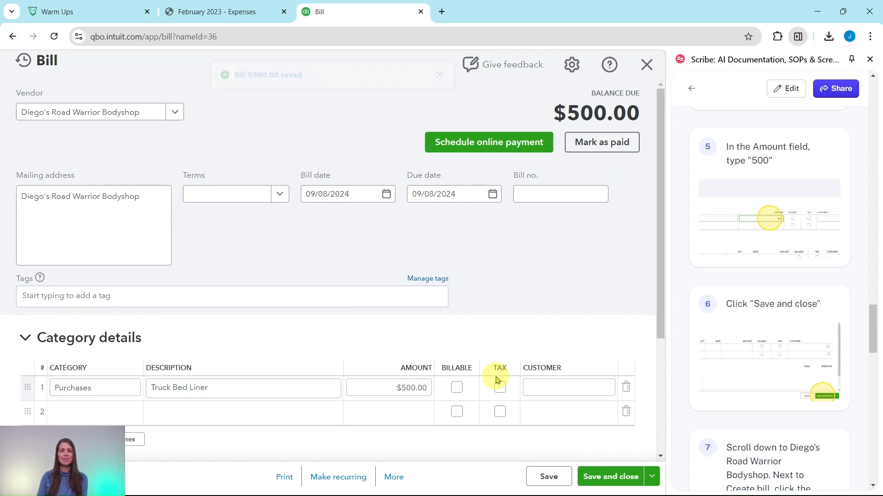
# Step: Create an expense for Diego's Road Warrior Bodyshop from the vendor list and add all its open bills to it
pyautogui.scroll(-5, 759, 299)
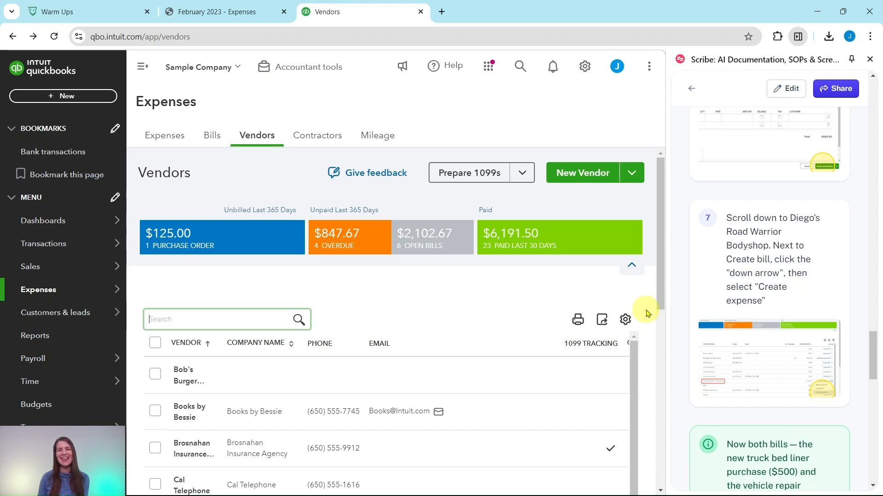
pyautogui.scroll(-9, 646, 313)
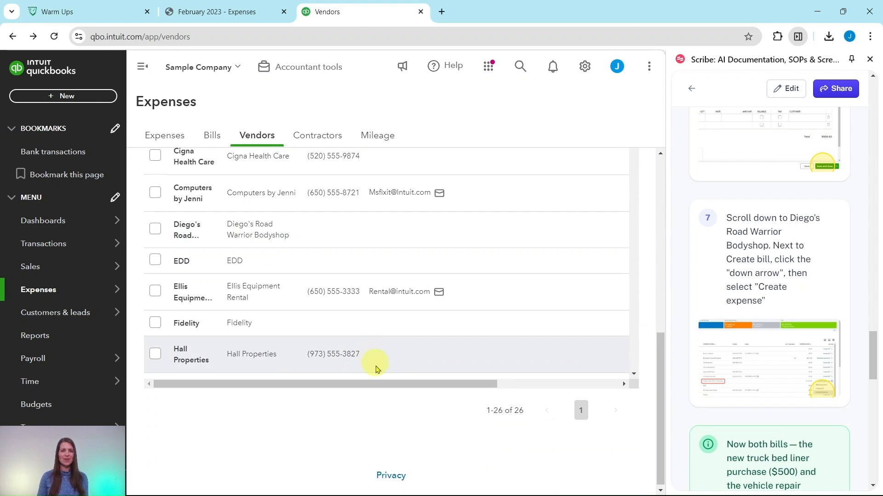
pyautogui.moveTo(374, 384); pyautogui.dragTo(519, 385)
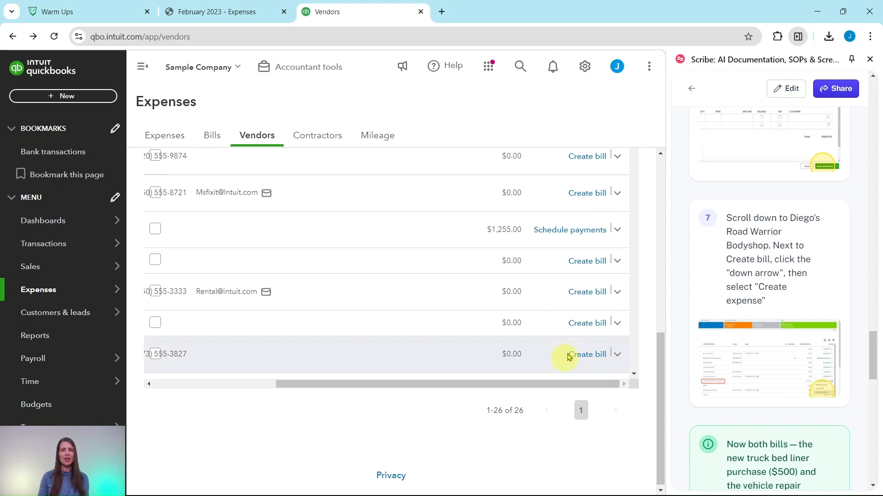
pyautogui.click(618, 230)
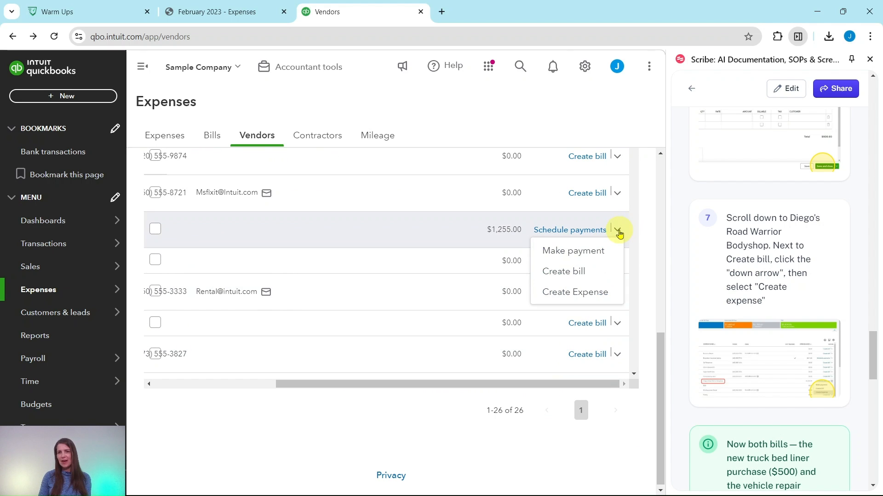
pyautogui.click(567, 297)
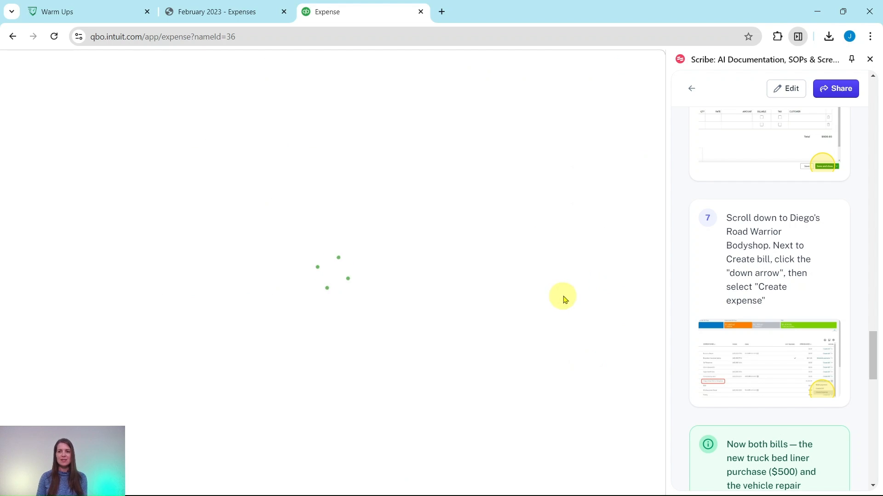
pyautogui.scroll(-6, 760, 289)
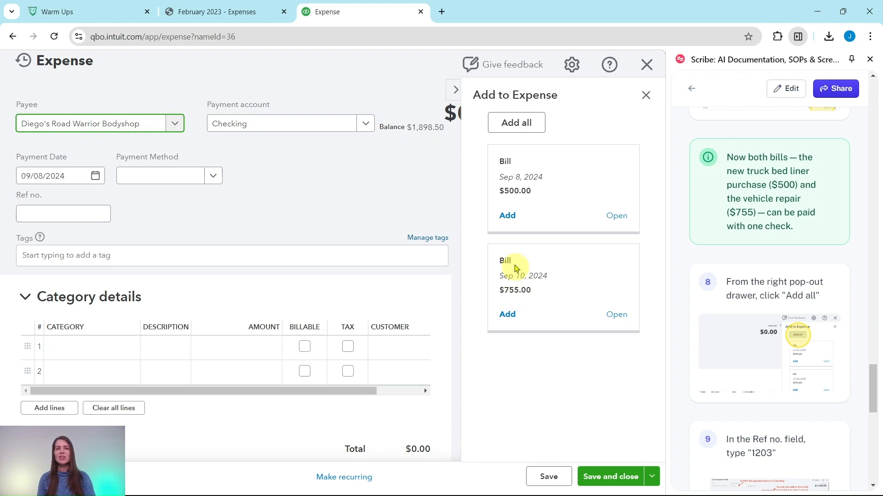
pyautogui.click(515, 127)
# Step: Consult the guide and Diego's receipts, and set the bill payment's reference number to 1203
pyautogui.scroll(-3, 809, 340)
pyautogui.scroll(-1, 794, 331)
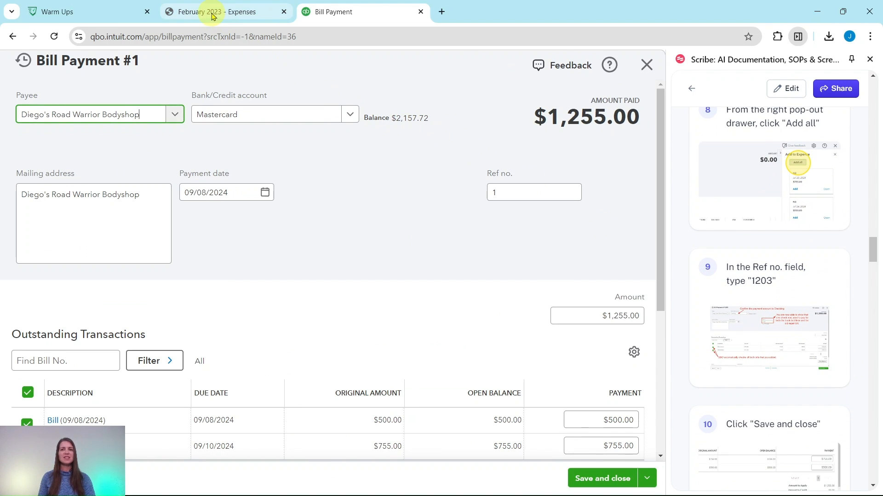
pyautogui.click(225, 19)
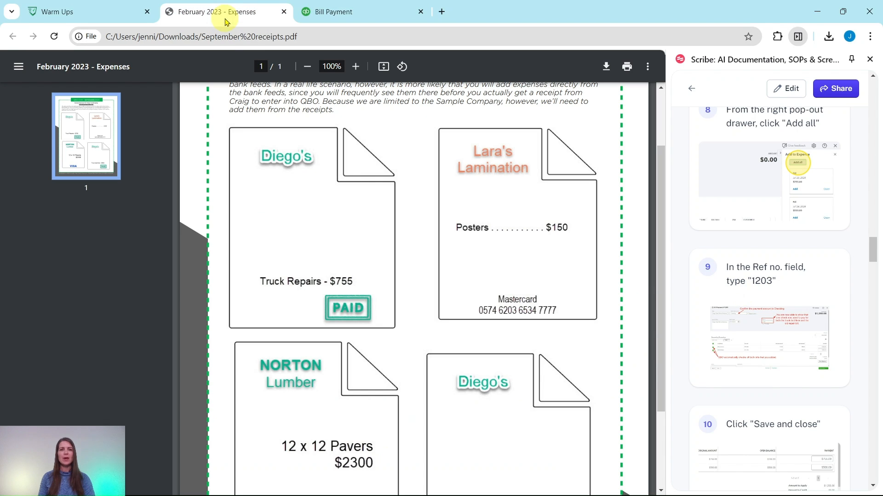
pyautogui.scroll(-3, 411, 209)
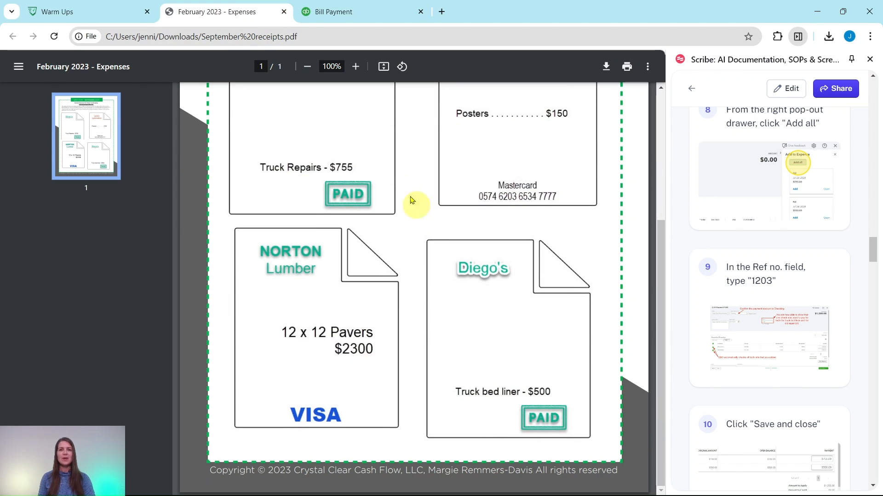
pyautogui.click(370, 13)
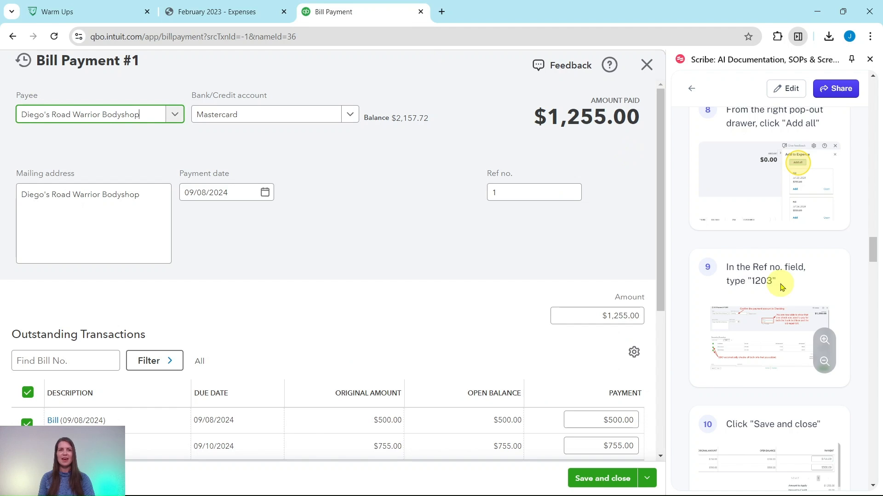
pyautogui.click(534, 193)
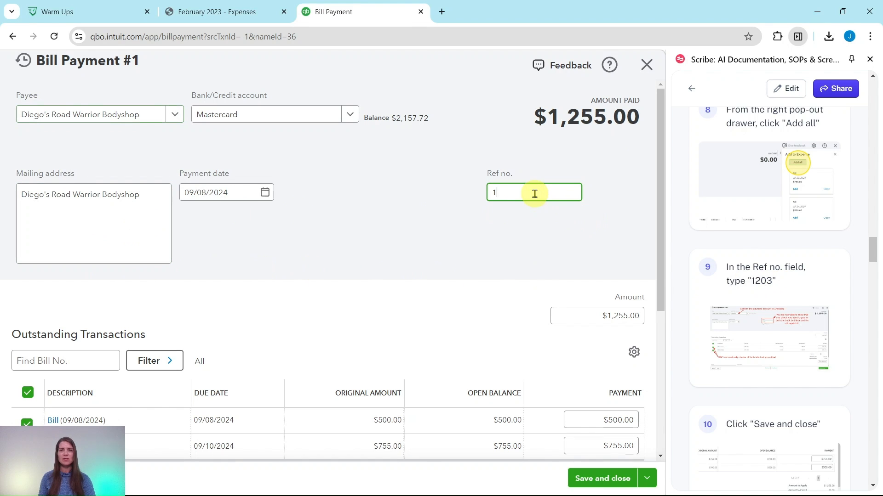
pyautogui.write('203')
# Step: Check the two selected bills against Diego's receipts, and save and close the bill payment
pyautogui.scroll(-4, 803, 207)
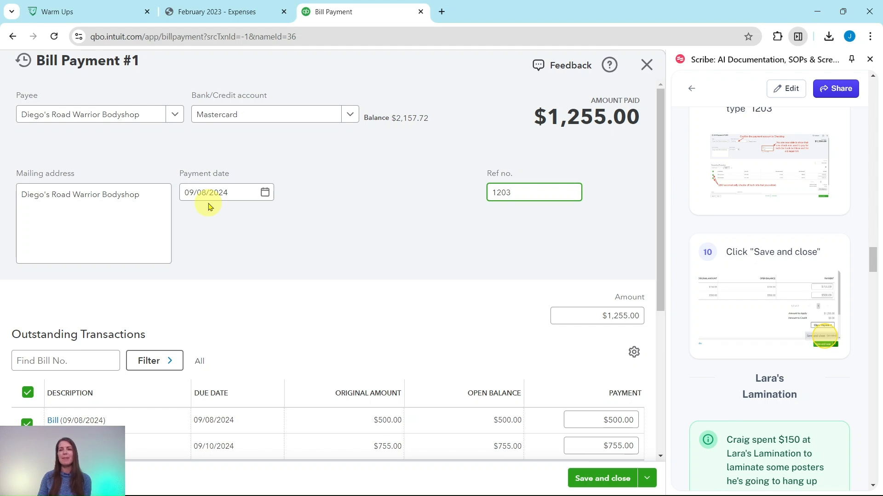
pyautogui.scroll(-3, 292, 219)
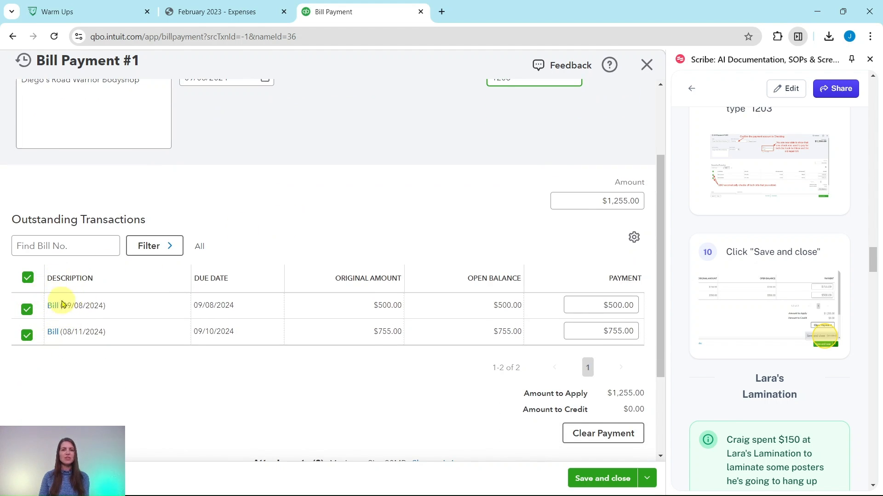
pyautogui.click(195, 13)
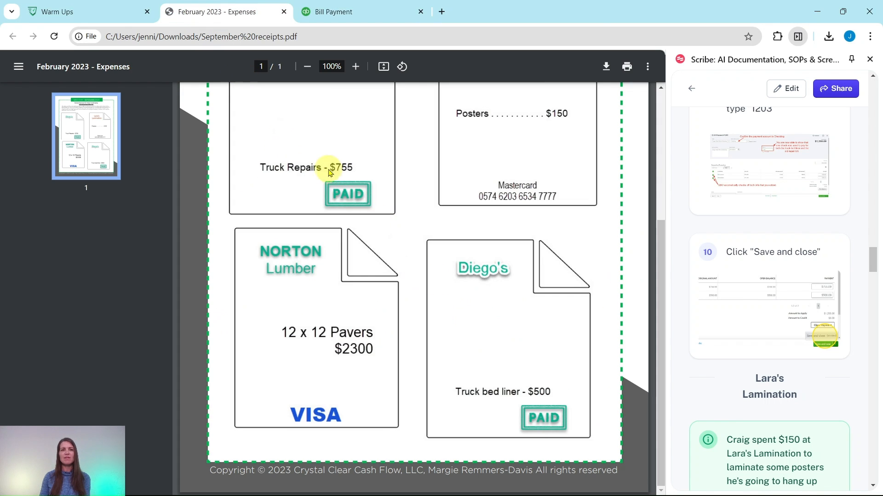
pyautogui.scroll(4, 380, 246)
pyautogui.scroll(-3, 502, 384)
pyautogui.click(333, 12)
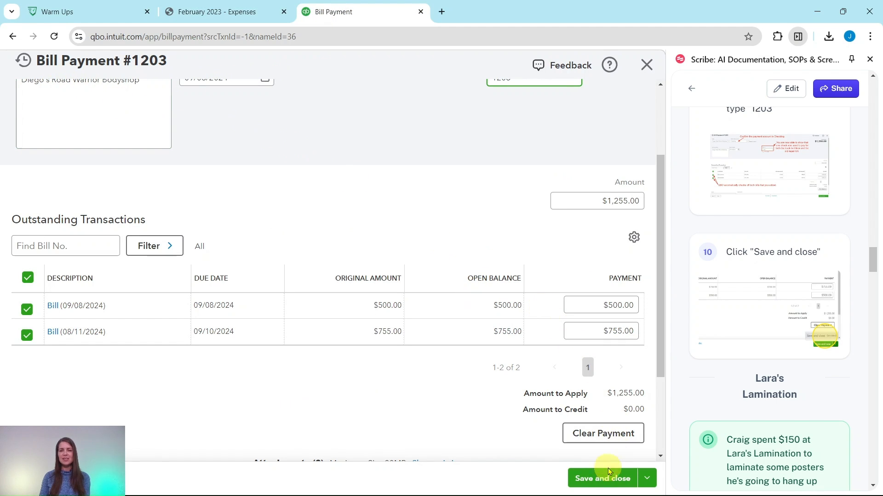
pyautogui.click(601, 481)
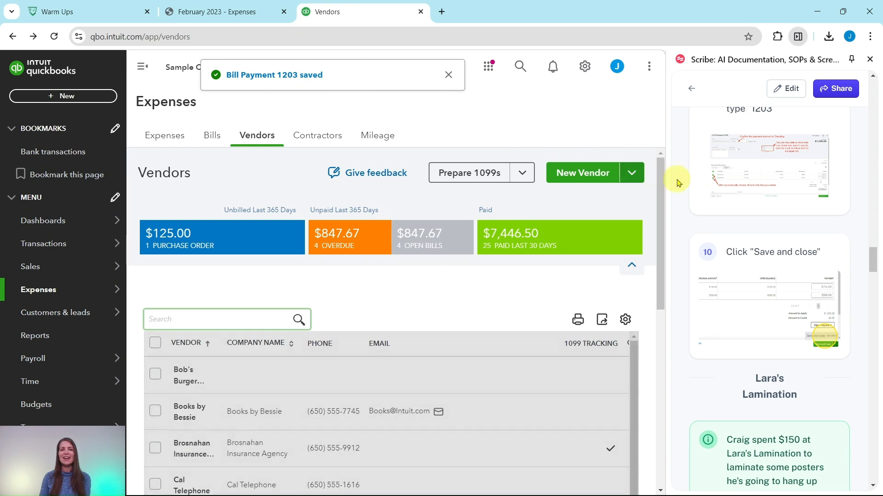
# Step: Review the guide's notes and the receipt for Lara's Lamination, and start a new expense
pyautogui.scroll(-5, 742, 207)
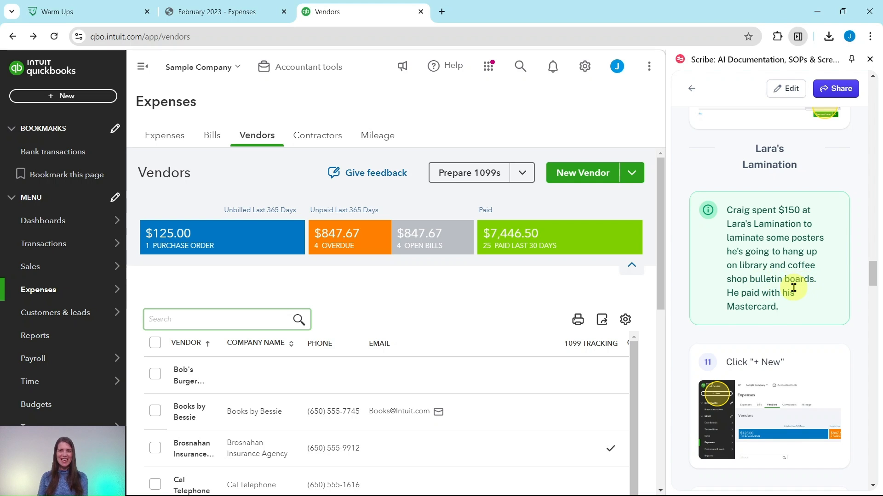
pyautogui.scroll(-3, 798, 289)
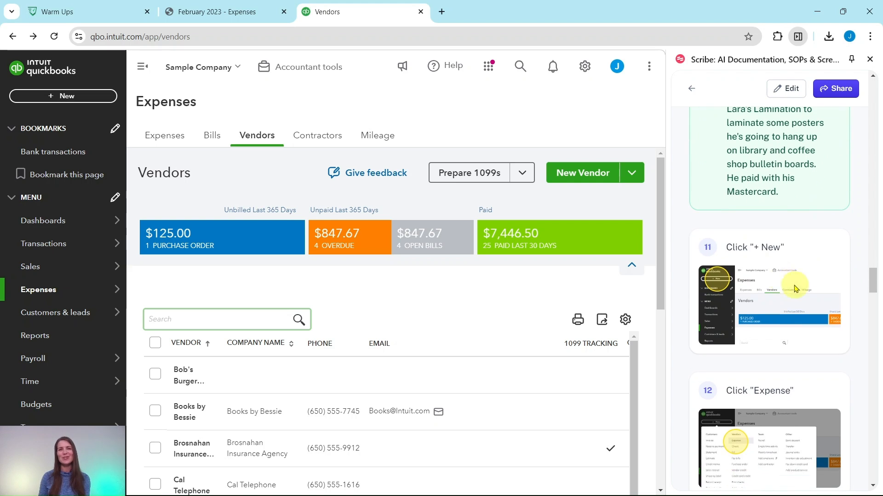
pyautogui.click(251, 13)
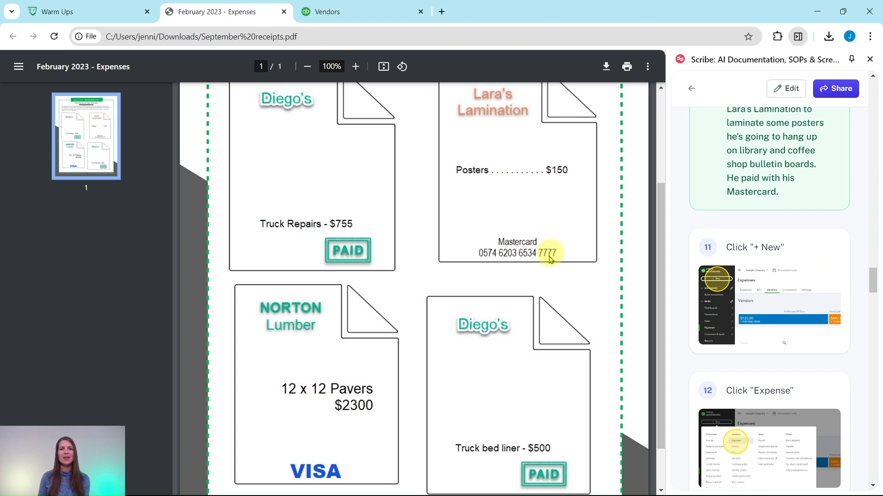
pyautogui.scroll(1, 550, 243)
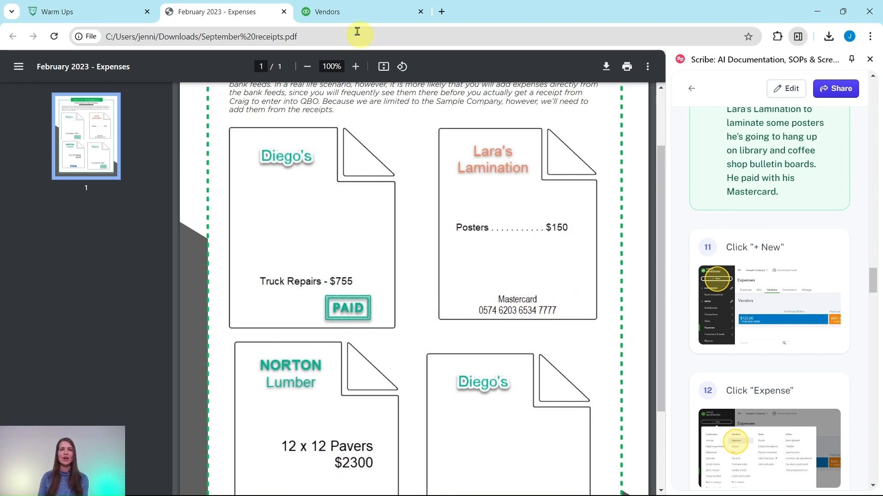
pyautogui.click(334, 12)
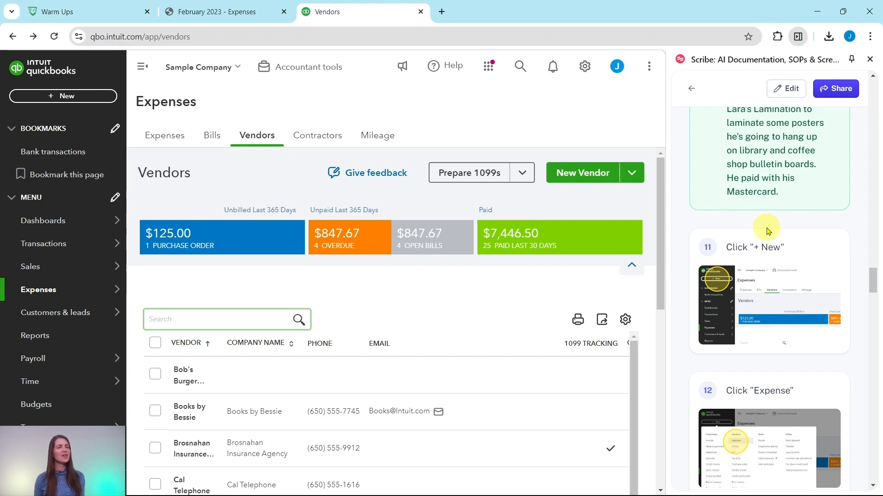
pyautogui.scroll(-3, 766, 215)
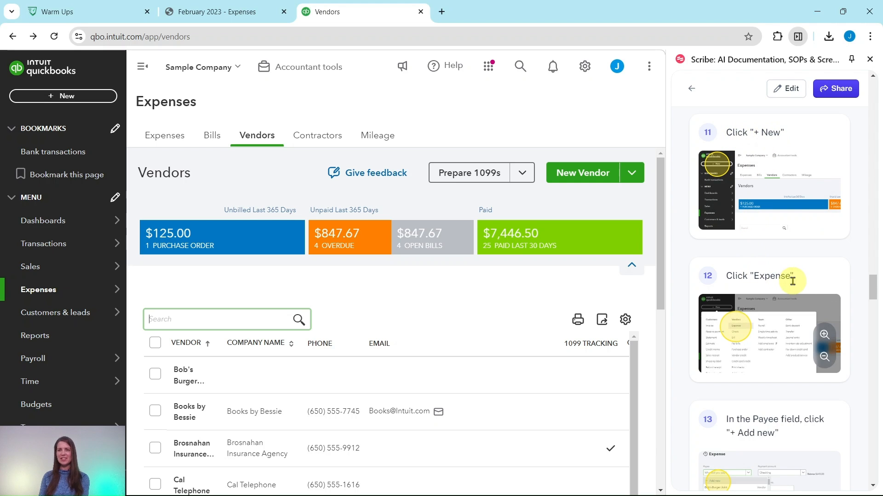
pyautogui.click(56, 97)
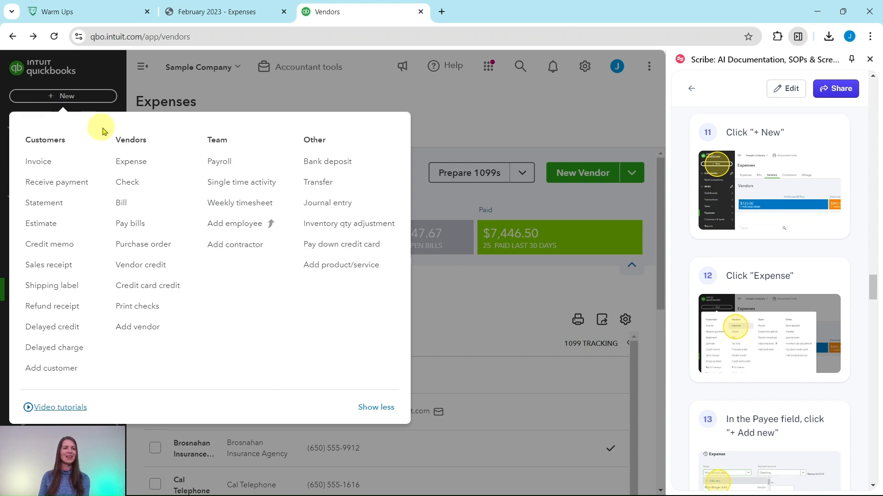
pyautogui.click(131, 163)
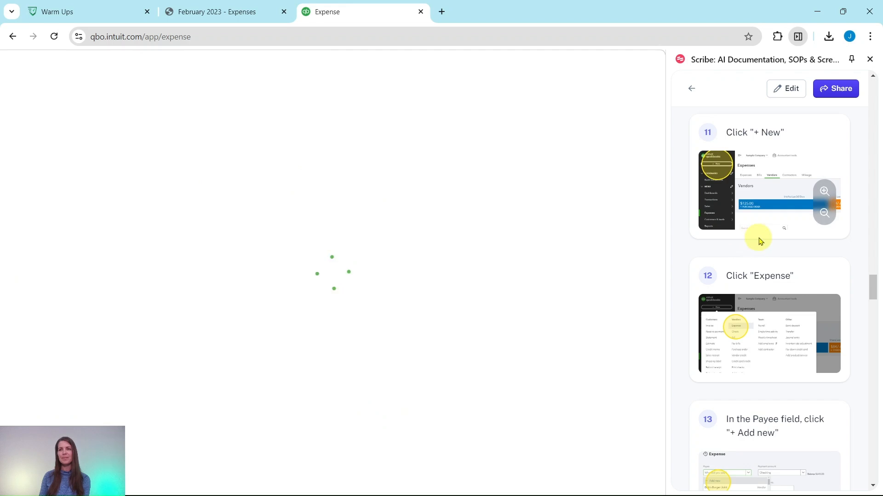
# Step: Add a new vendor from the expense's payee field and enter the display name Lara's Lamination
pyautogui.scroll(-3, 754, 237)
pyautogui.scroll(-3, 761, 236)
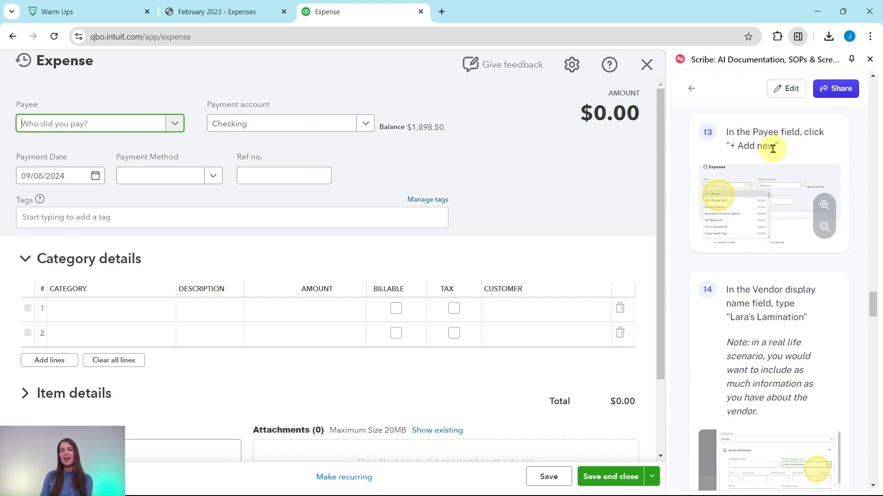
pyautogui.click(175, 126)
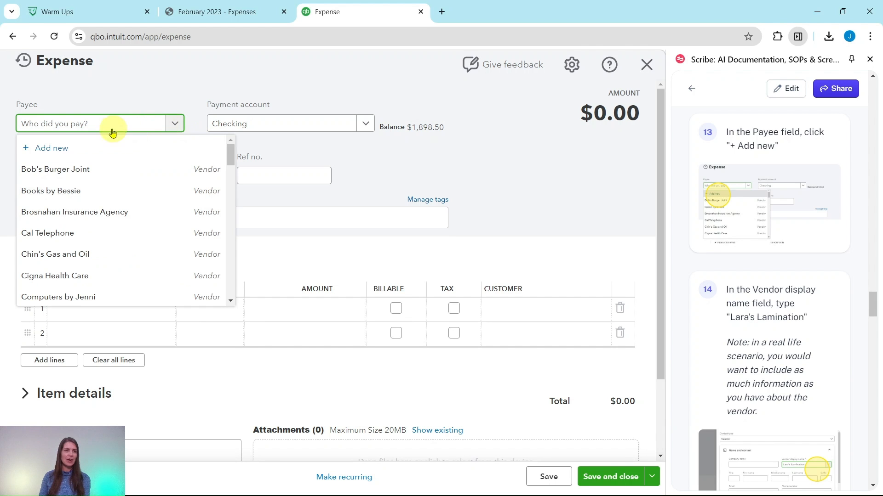
pyautogui.click(45, 152)
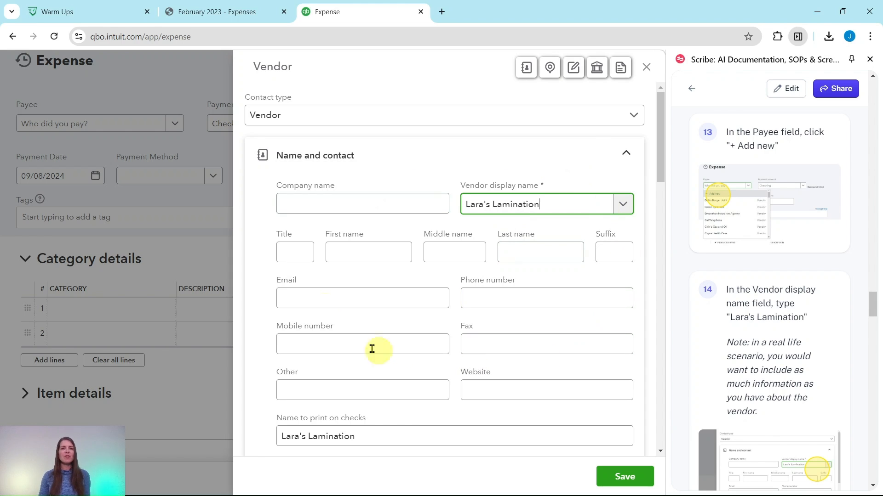
# Step: Review the contact, address, notes and accounting fields in the new vendor's form, and save the vendor
pyautogui.scroll(-1, 428, 183)
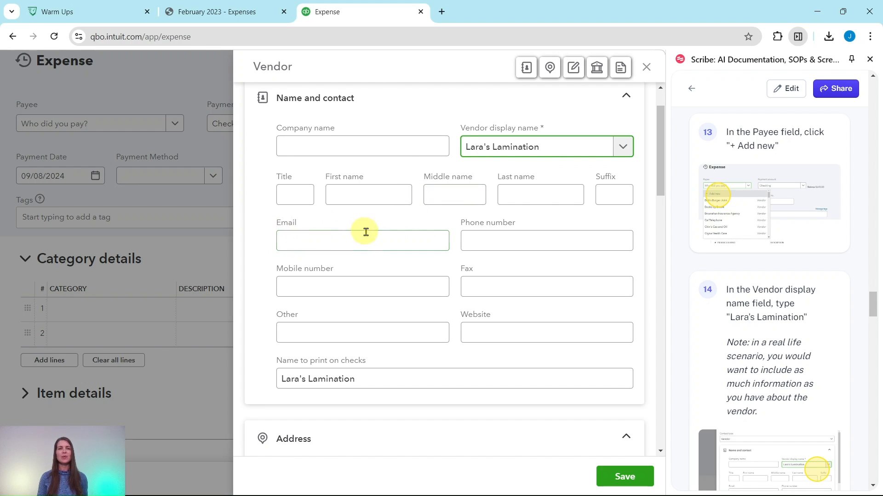
pyautogui.click(330, 244)
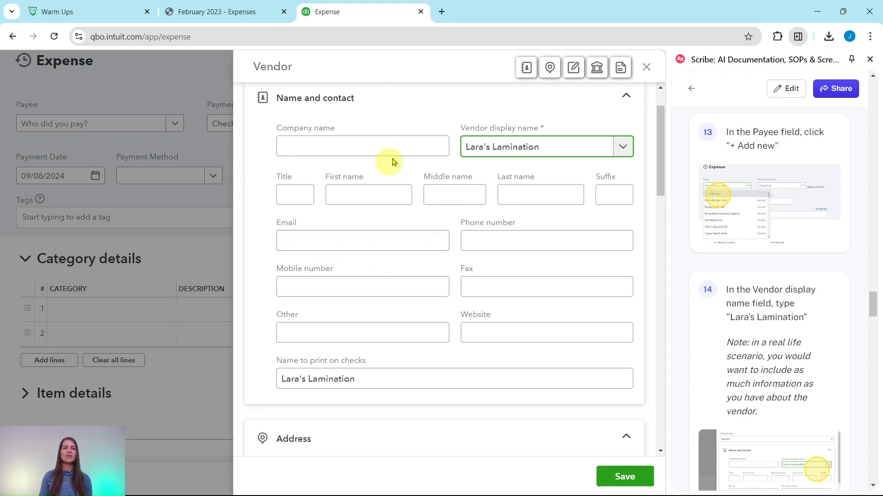
pyautogui.scroll(-3, 473, 303)
pyautogui.scroll(-10, 474, 306)
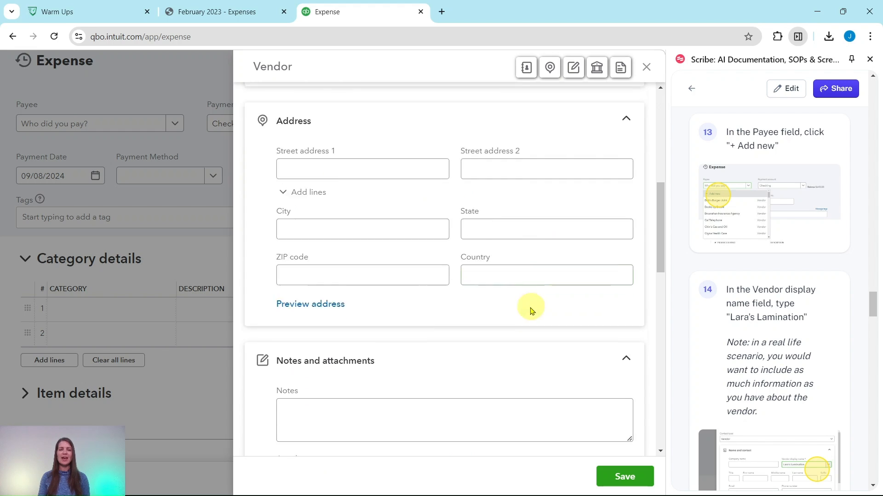
pyautogui.scroll(-8, 500, 312)
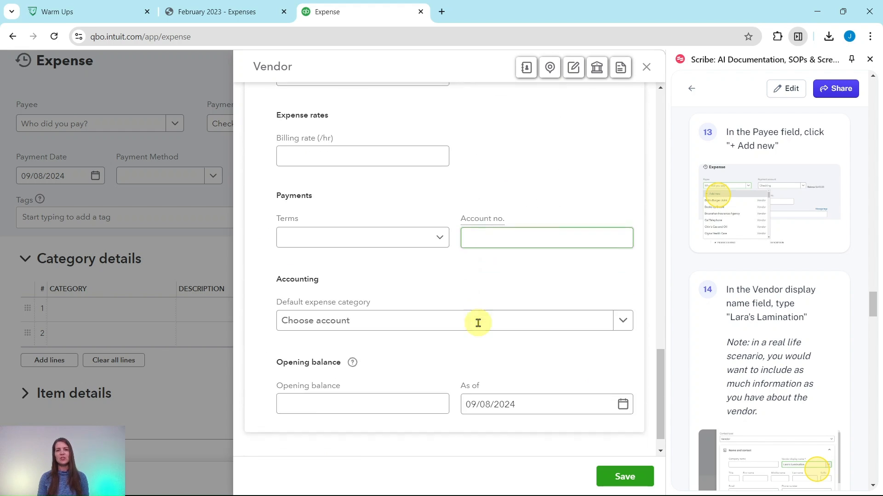
pyautogui.scroll(11, 477, 316)
pyautogui.scroll(10, 473, 312)
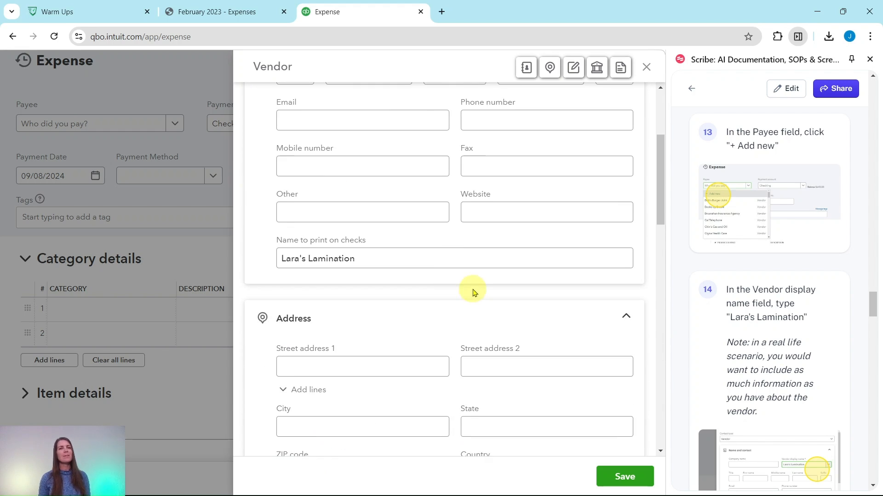
pyautogui.scroll(-1, 745, 331)
pyautogui.scroll(-7, 747, 334)
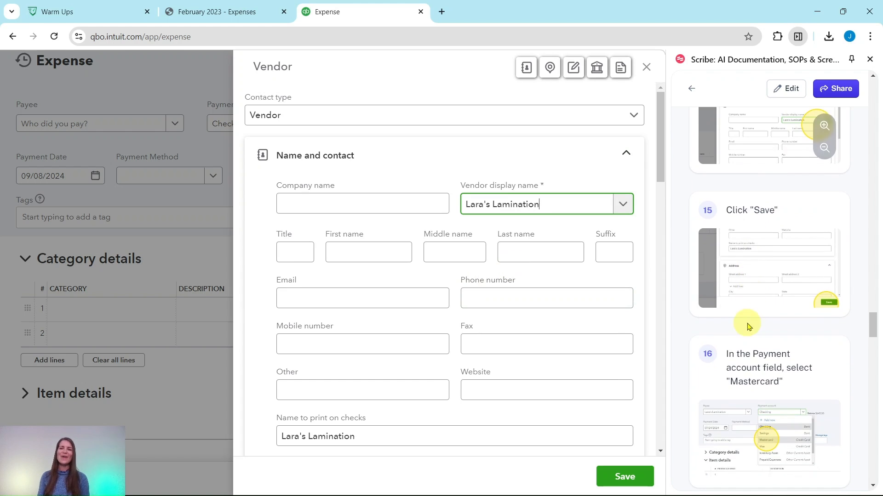
pyautogui.click(632, 476)
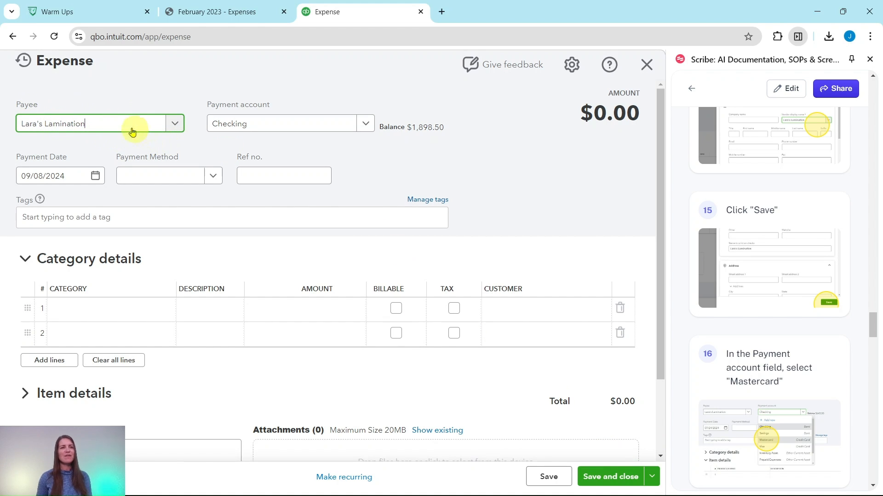
# Step: Set the expense's payment account to Mastercard as directed by the guide
pyautogui.scroll(-2, 731, 289)
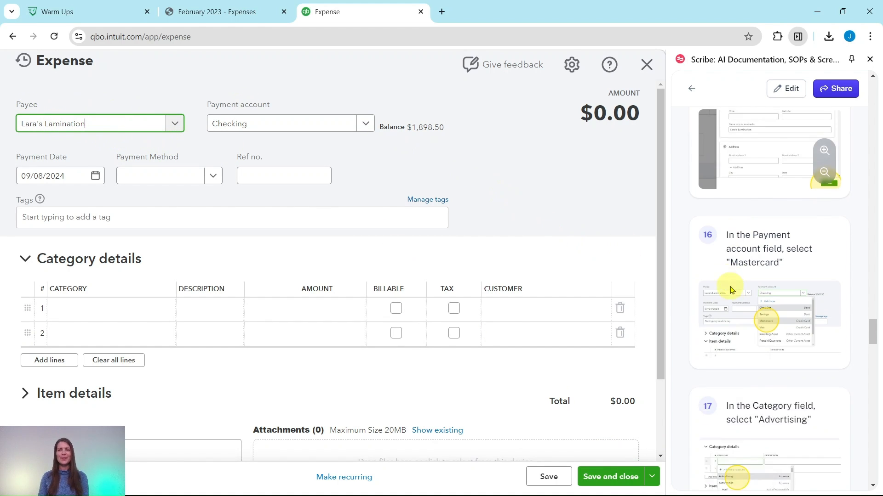
pyautogui.scroll(-1, 734, 290)
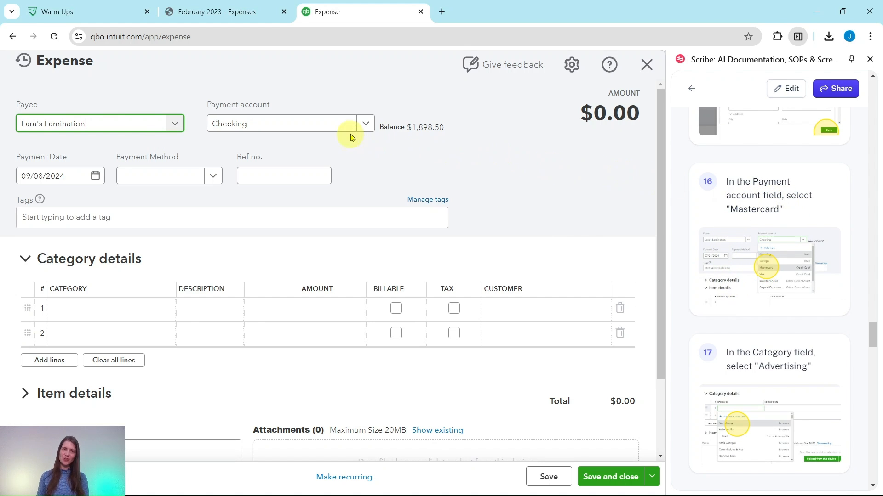
pyautogui.click(366, 128)
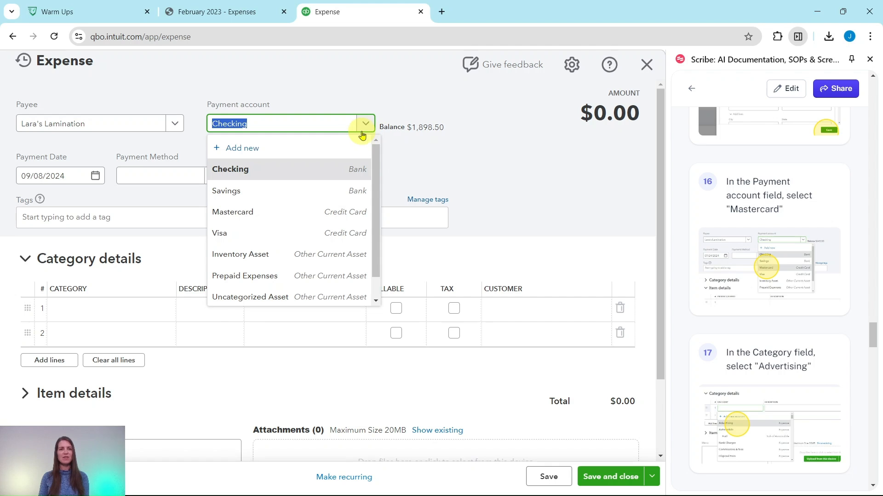
pyautogui.click(237, 214)
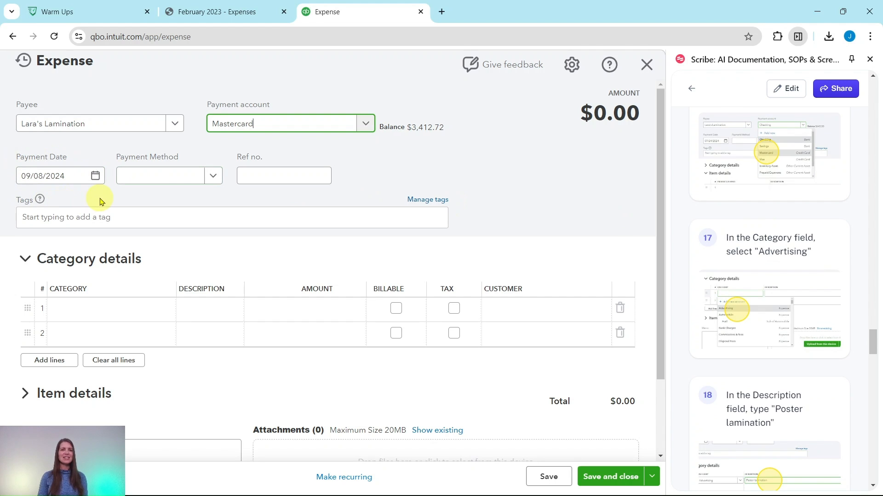
pyautogui.click(26, 176)
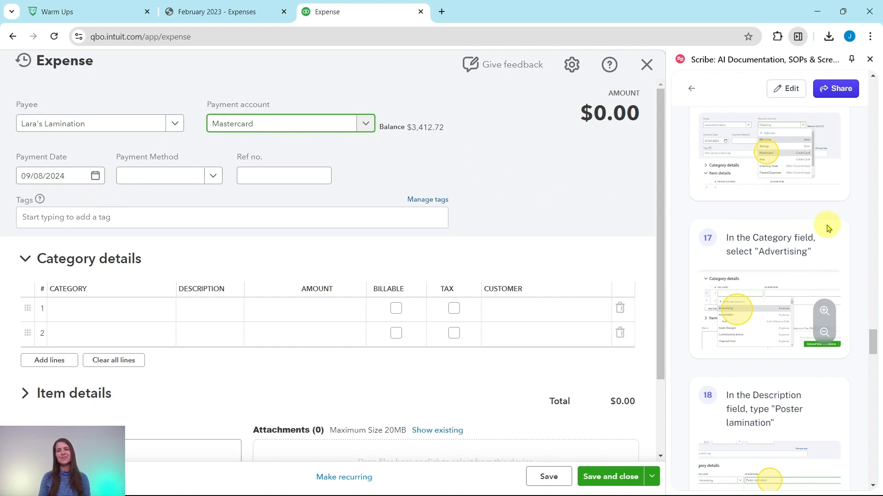
# Step: Set the first category line to Advertising with the description "Poster lamination"
pyautogui.scroll(-1, 821, 221)
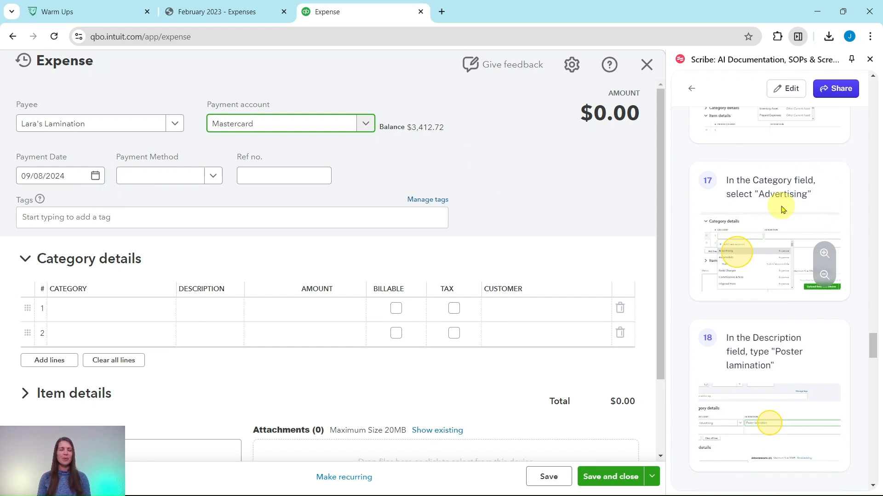
pyautogui.click(138, 307)
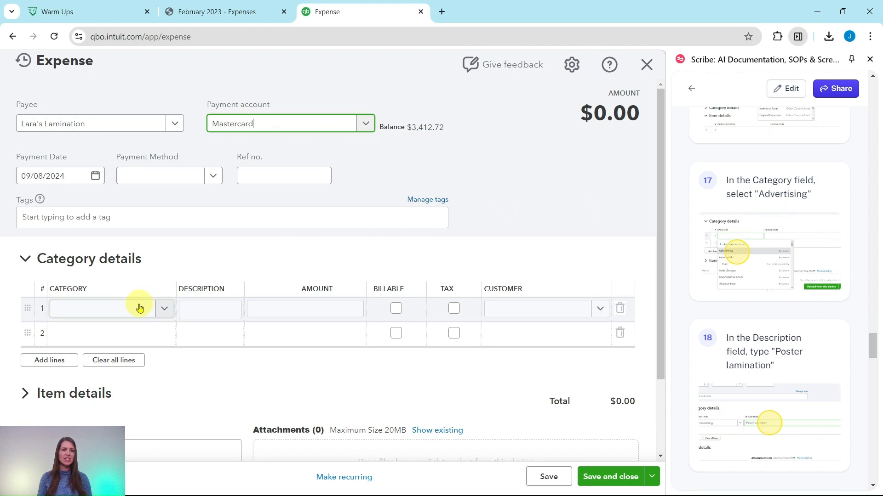
pyautogui.click(164, 311)
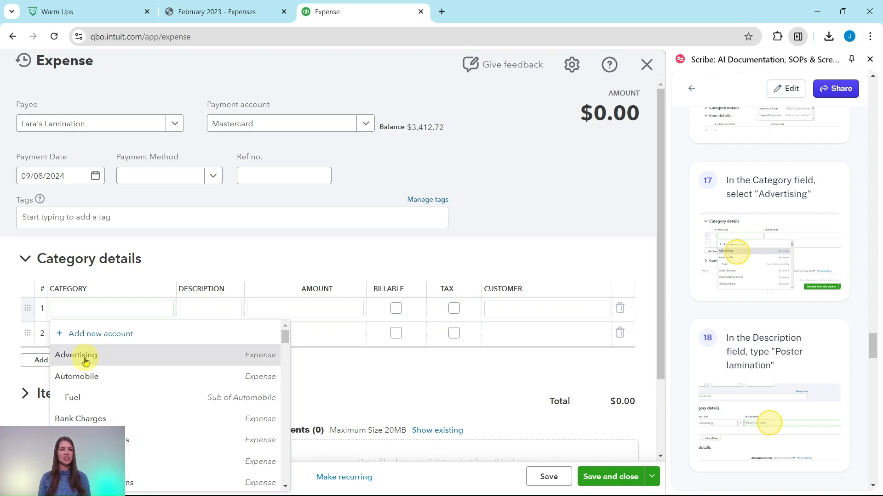
pyautogui.click(86, 361)
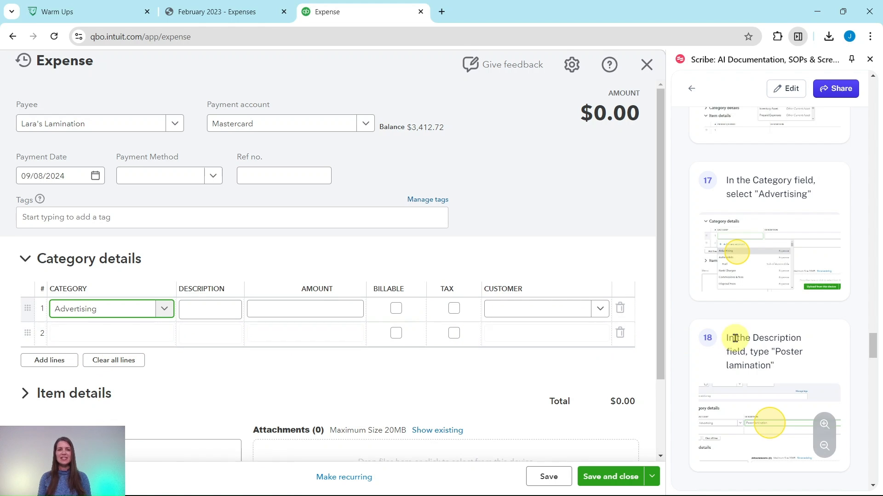
pyautogui.scroll(-4, 738, 337)
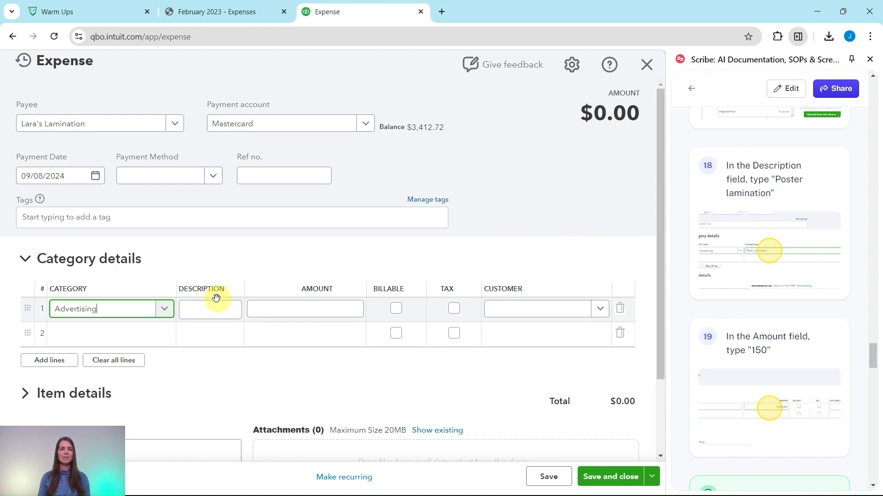
pyautogui.click(193, 311)
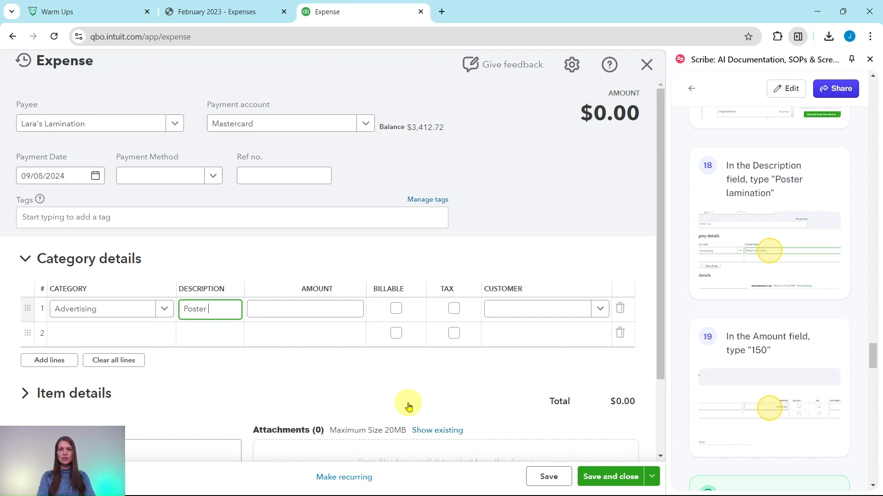
pyautogui.write('Poster lamin')
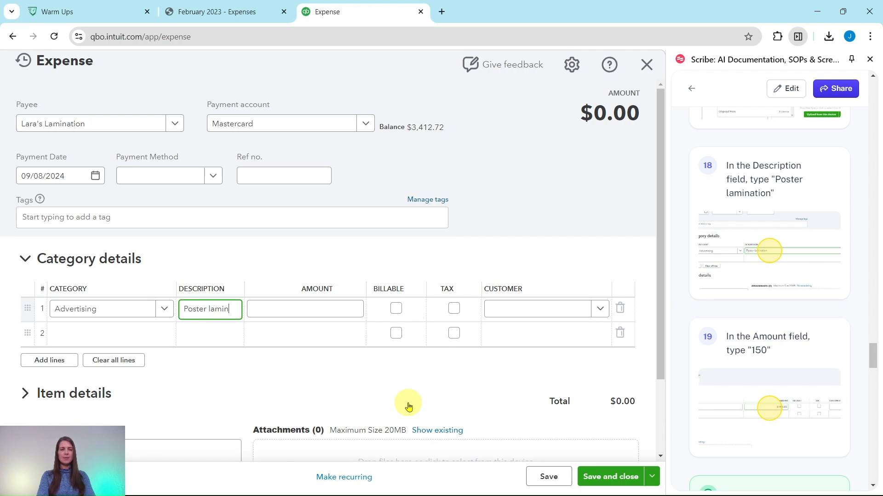
pyautogui.write('ation')
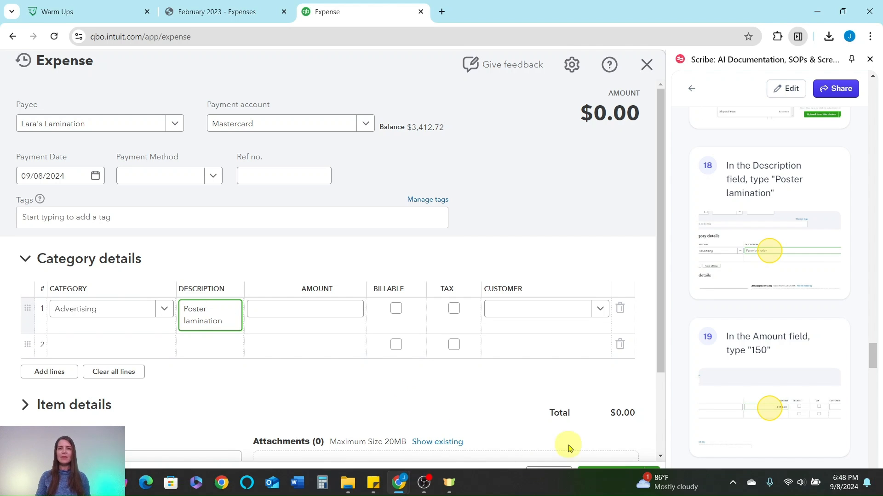
# Step: Check the Lara's Lamination receipt and set the Advertising line's amount to 150
pyautogui.click(193, 13)
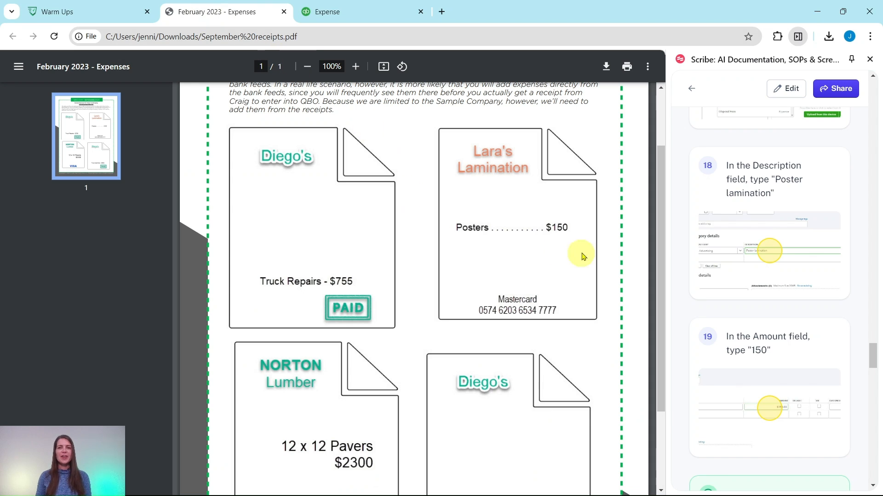
pyautogui.click(377, 11)
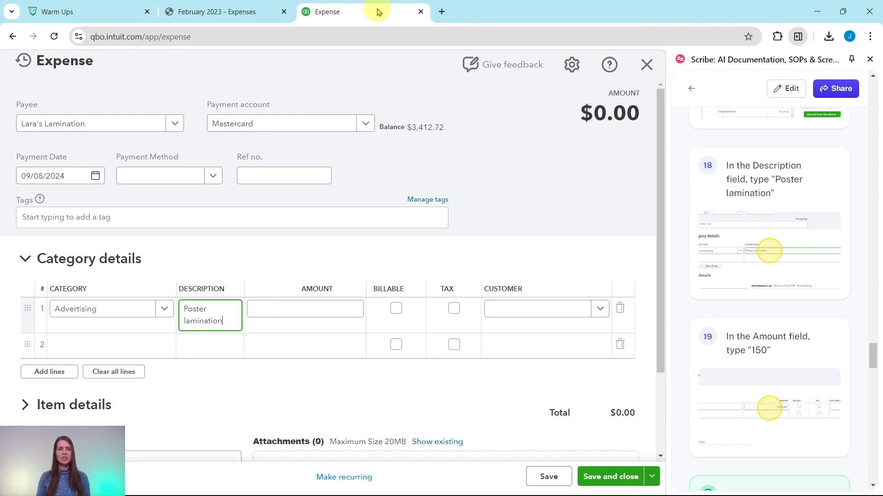
pyautogui.click(342, 309)
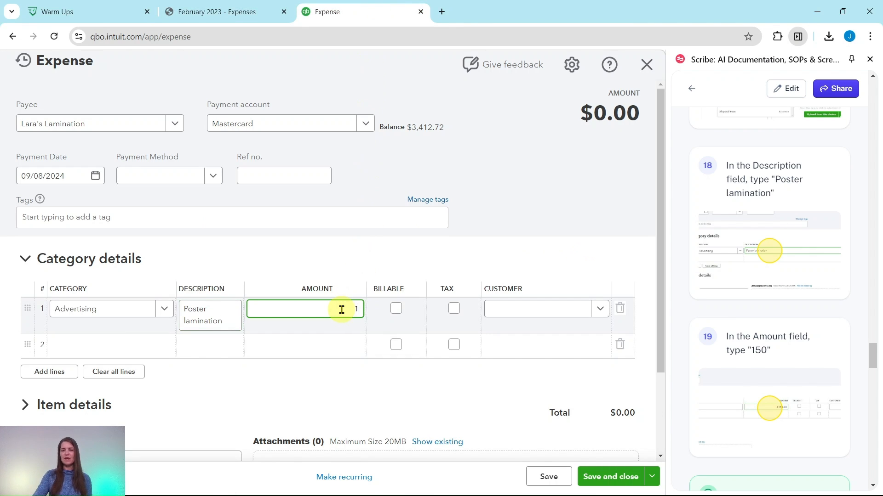
# Step: Read the guide's note on billable expenses, and save the Lara's Lamination expense and start a new one
pyautogui.scroll(-6, 735, 244)
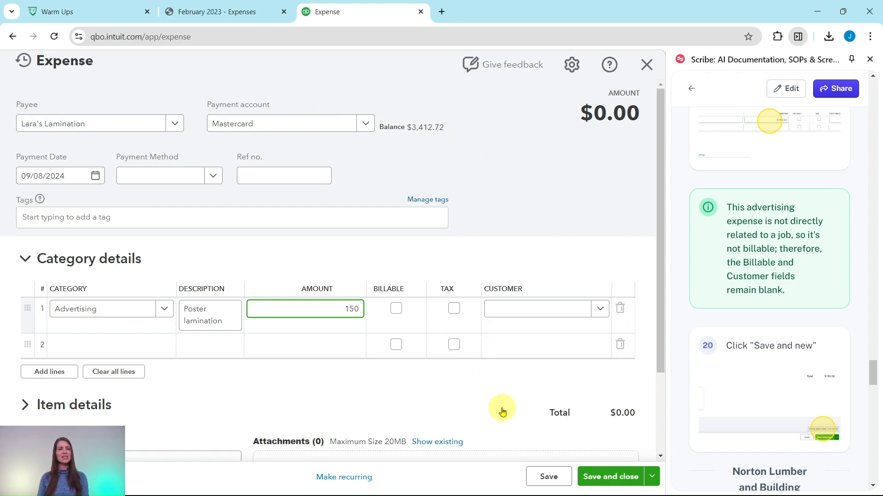
pyautogui.scroll(-4, 727, 349)
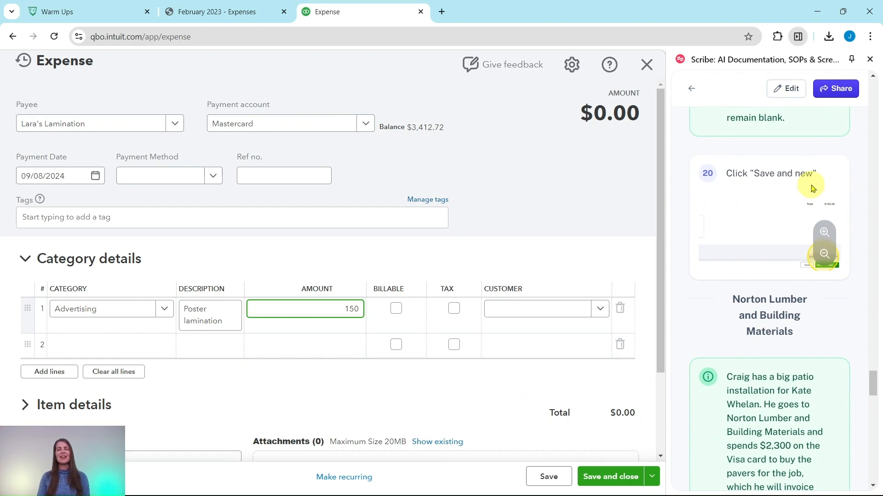
pyautogui.click(651, 481)
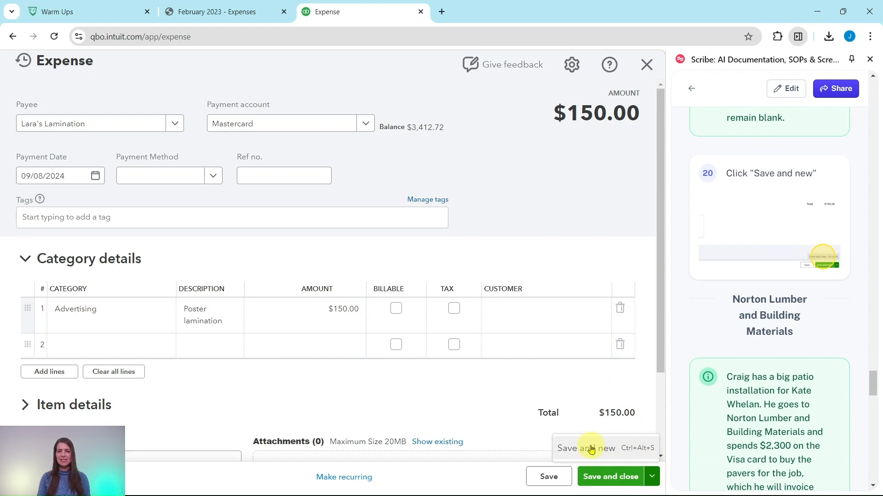
pyautogui.click(586, 453)
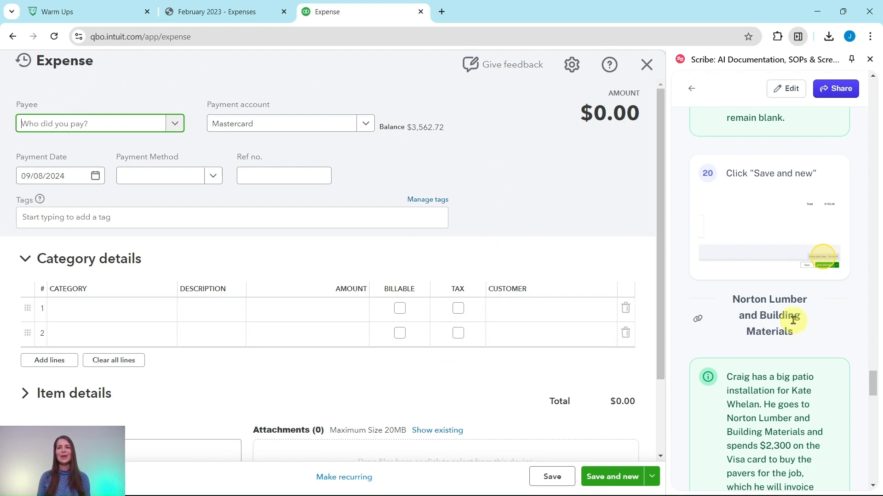
# Step: Check the guide and the Norton Lumber receipt, and set the expense's payee to Norton Lumber and Building Materials
pyautogui.scroll(-4, 781, 308)
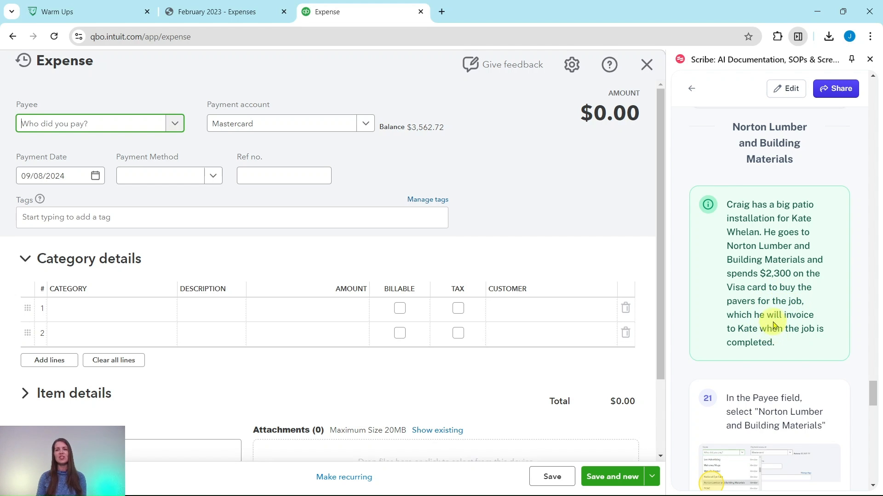
pyautogui.scroll(-5, 773, 326)
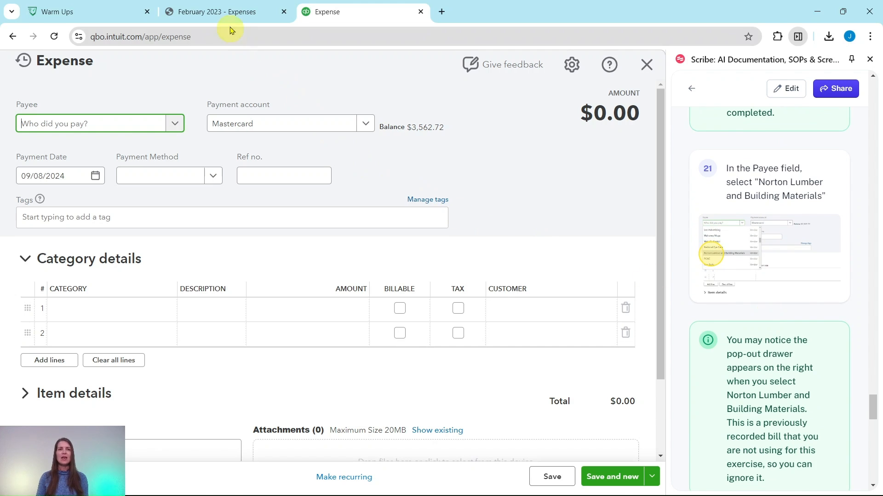
pyautogui.click(230, 12)
pyautogui.scroll(-3, 400, 213)
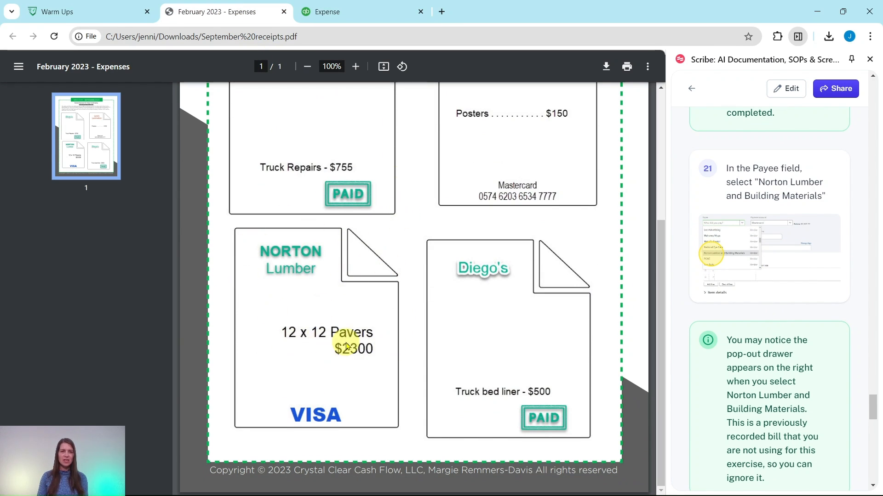
pyautogui.click(359, 14)
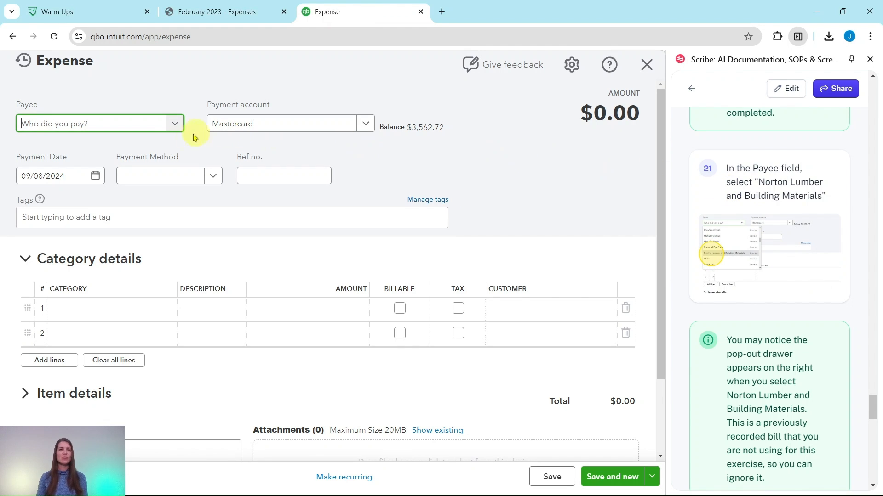
pyautogui.click(178, 124)
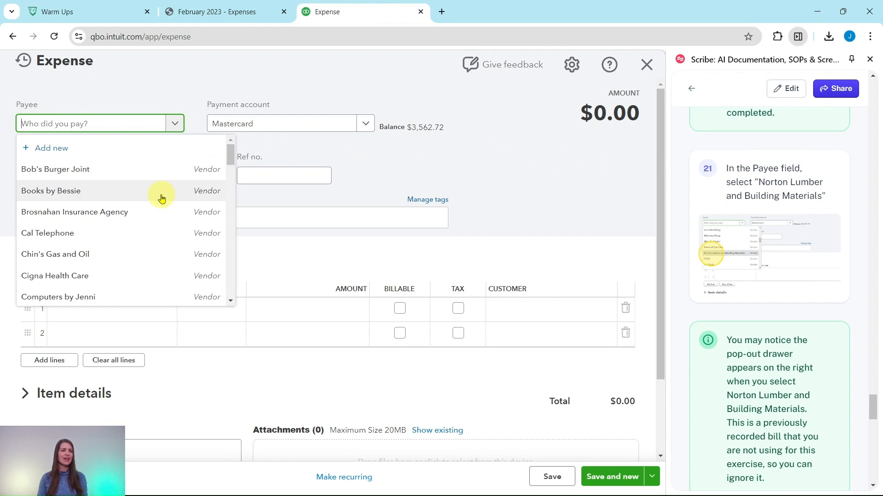
pyautogui.scroll(-7, 162, 199)
pyautogui.scroll(-1, 147, 186)
pyautogui.click(79, 209)
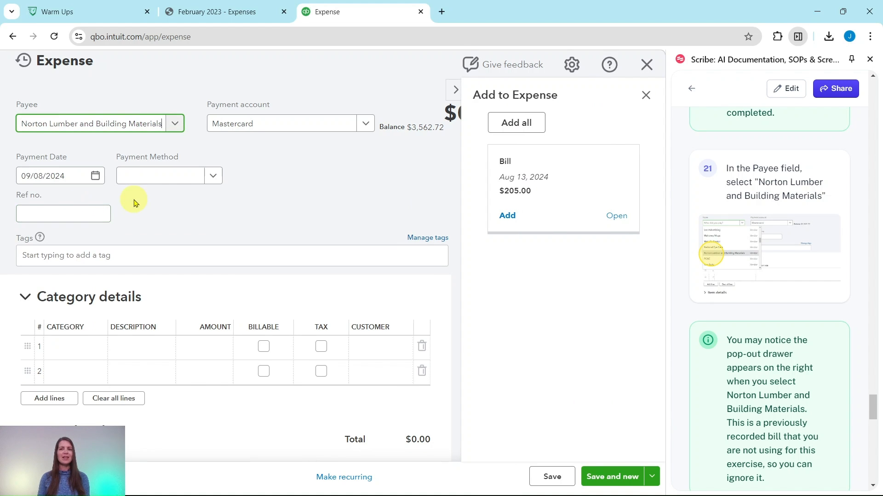
# Step: Collapse the suggested bill drawer without adding the bill, and set the payment account to Visa as on the receipt
pyautogui.scroll(-4, 815, 241)
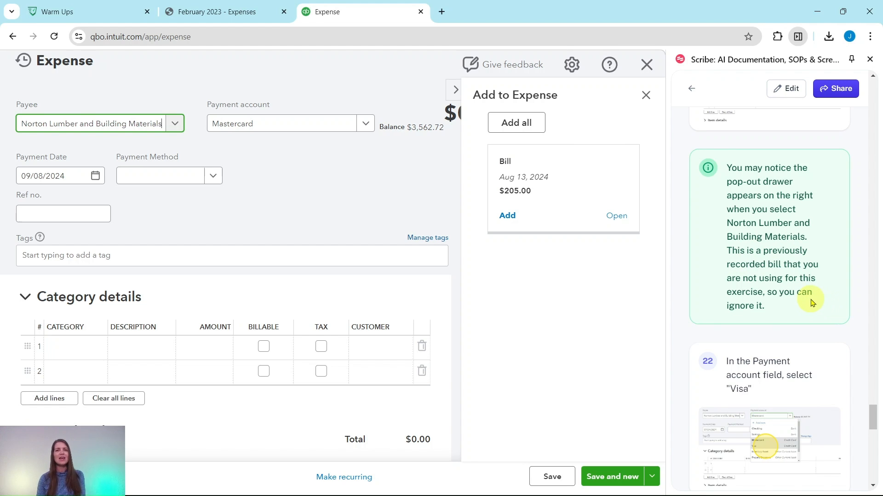
pyautogui.click(457, 94)
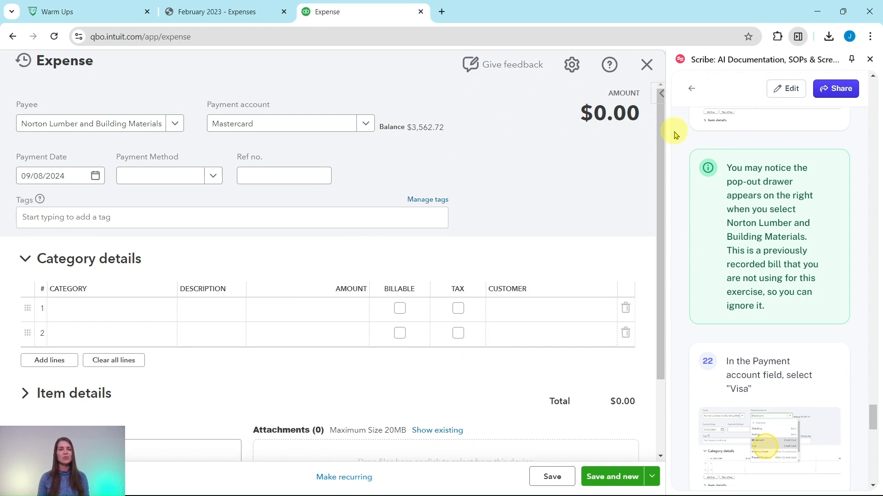
pyautogui.scroll(-2, 757, 205)
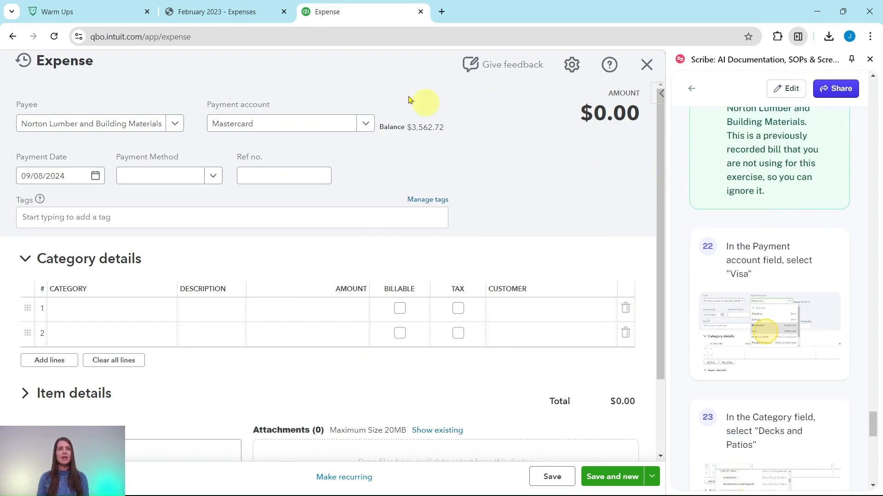
pyautogui.click(221, 17)
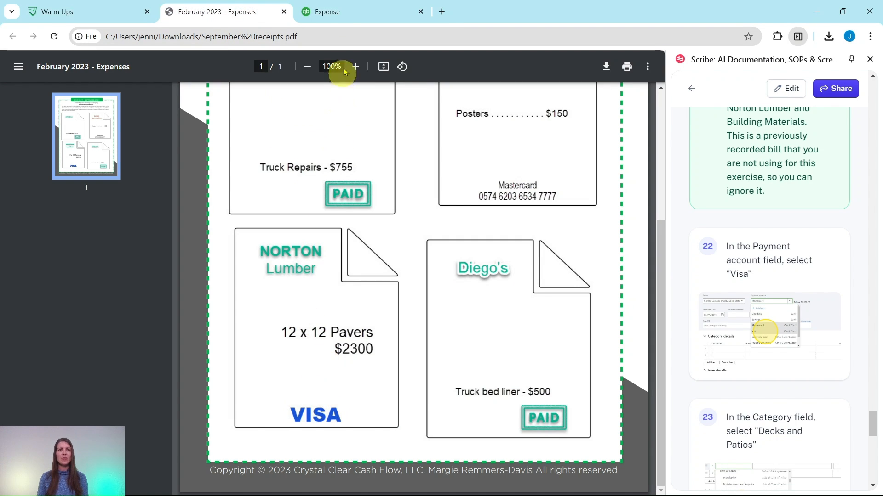
pyautogui.click(344, 14)
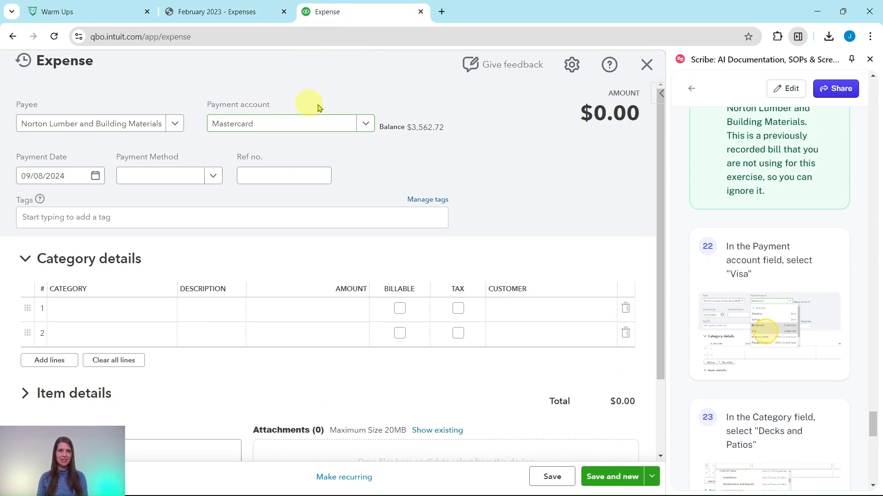
pyautogui.click(367, 123)
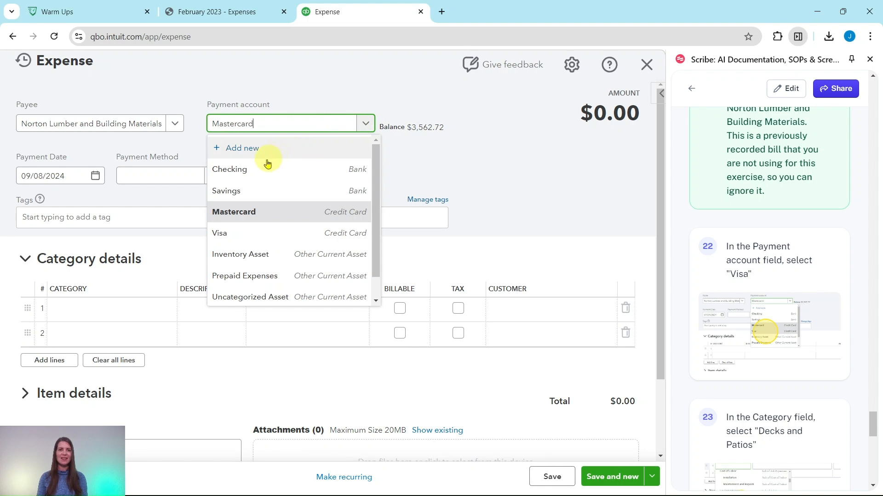
pyautogui.click(220, 235)
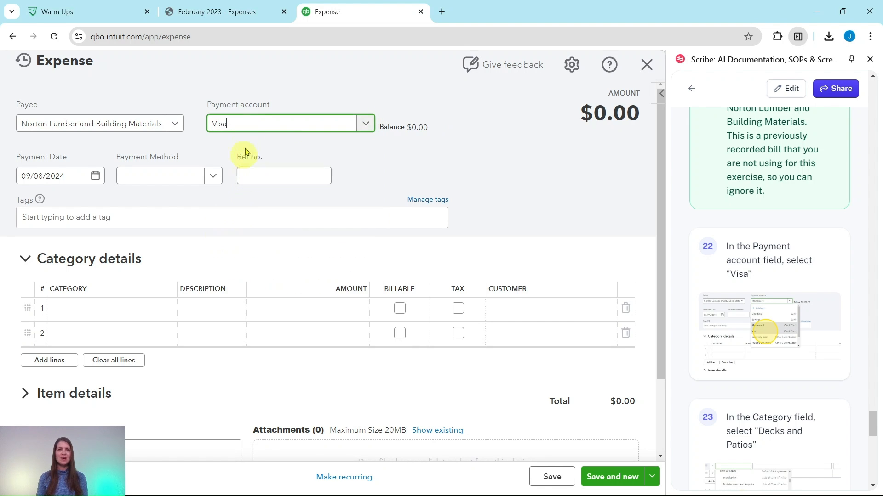
# Step: Set the first line's category to Decks and Patios under Job Materials, as directed by the guide
pyautogui.scroll(-5, 708, 248)
pyautogui.scroll(-2, 715, 248)
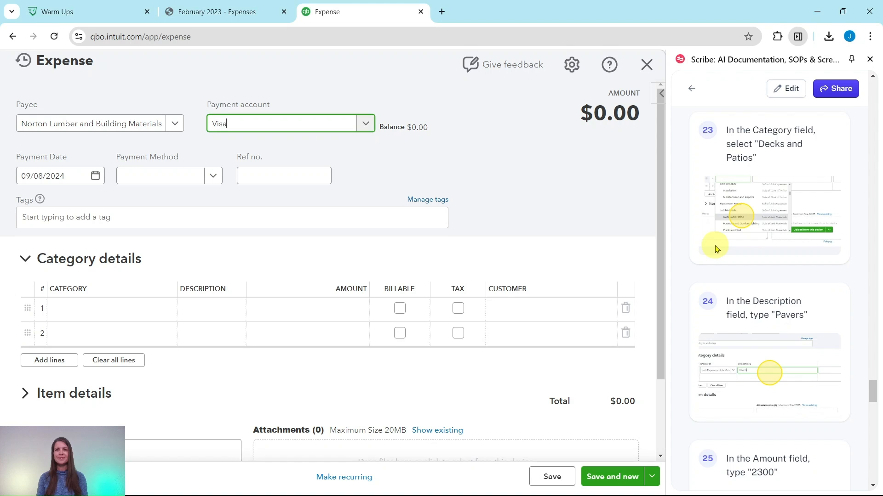
pyautogui.scroll(-3, 711, 246)
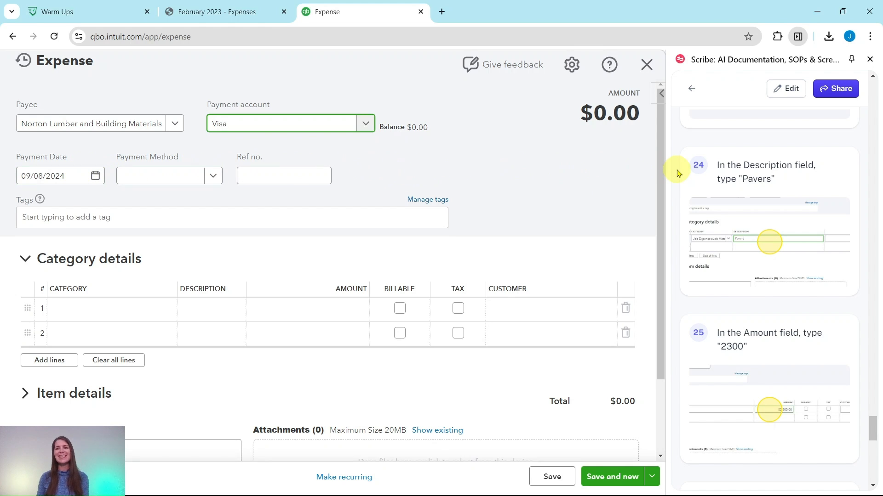
pyautogui.scroll(3, 759, 177)
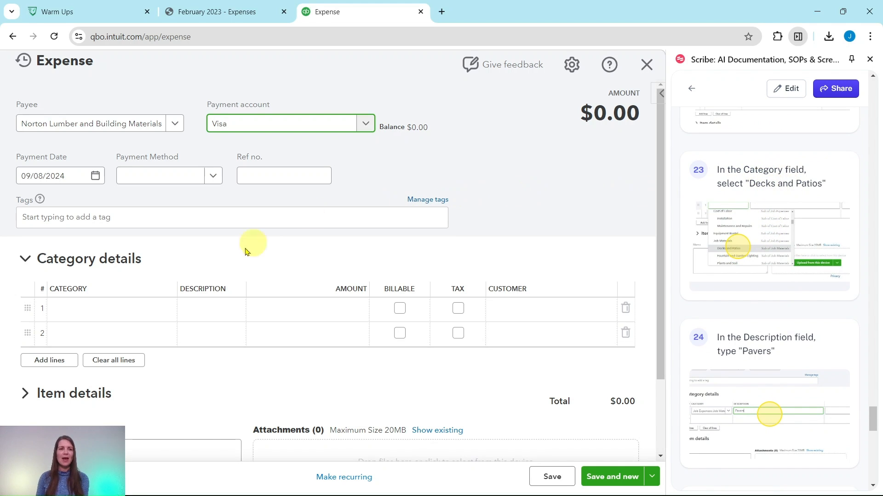
pyautogui.click(150, 309)
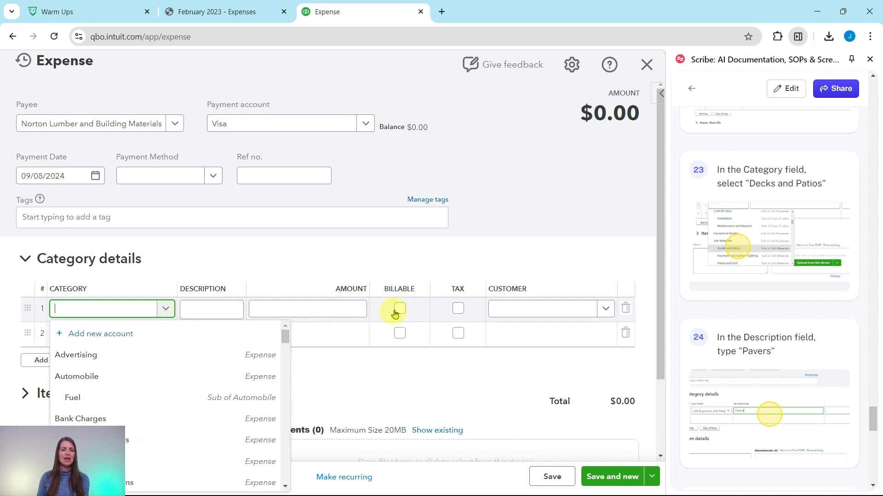
pyautogui.scroll(-2, 368, 299)
pyautogui.scroll(-3, 219, 244)
pyautogui.scroll(-5, 220, 241)
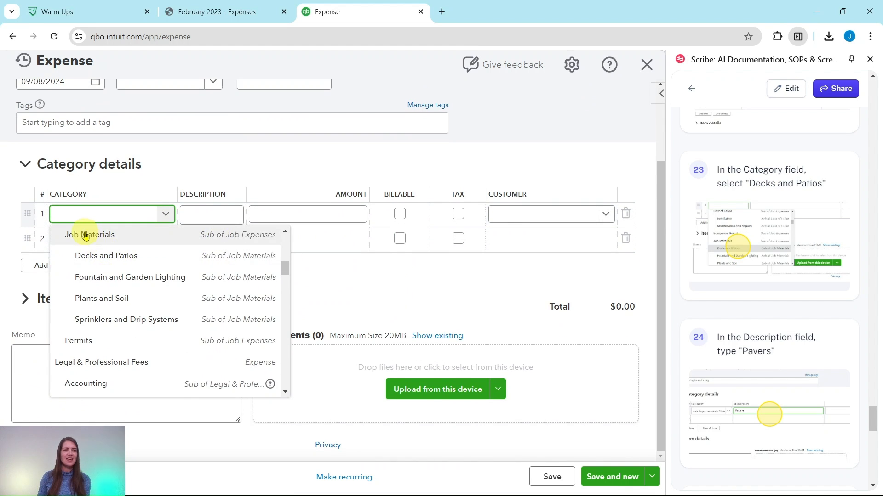
pyautogui.click(105, 264)
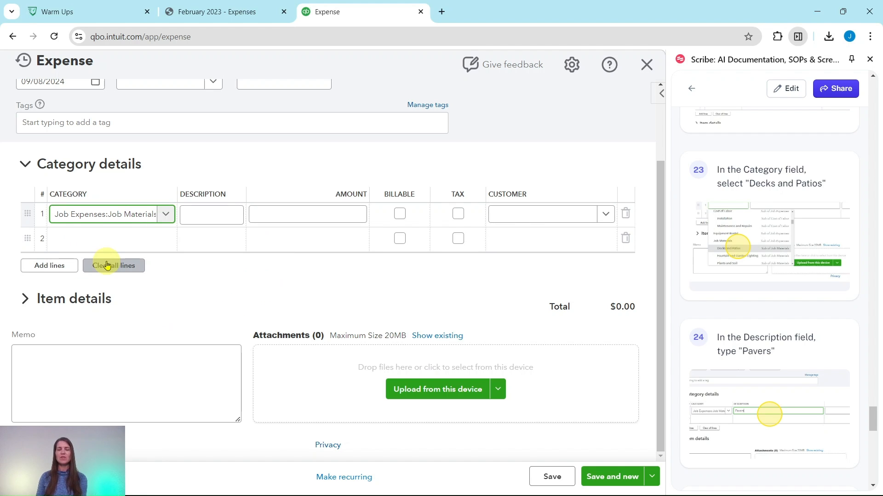
# Step: Give the Decks and Patios line the description "Pavers" and an amount of 2300
pyautogui.click(218, 219)
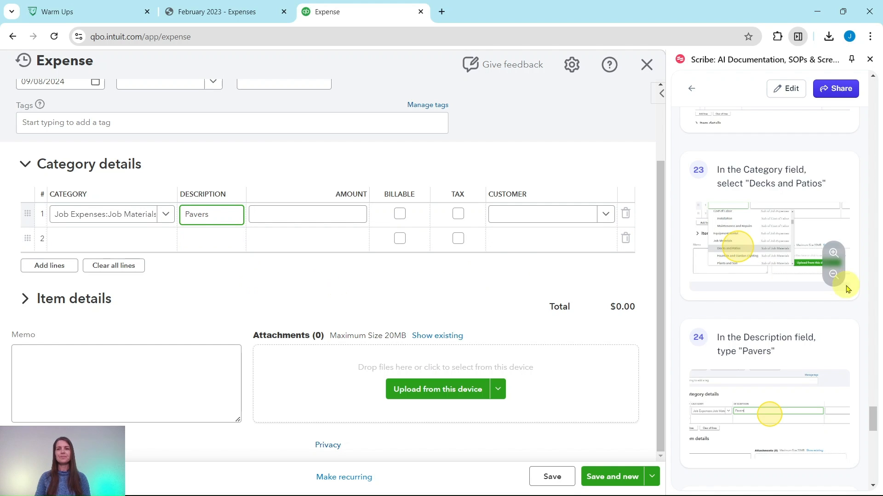
pyautogui.scroll(-7, 847, 286)
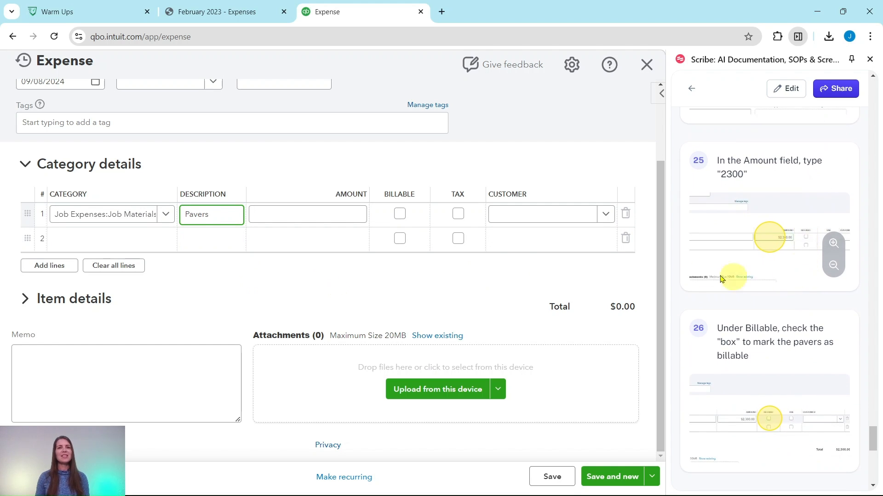
pyautogui.click(341, 217)
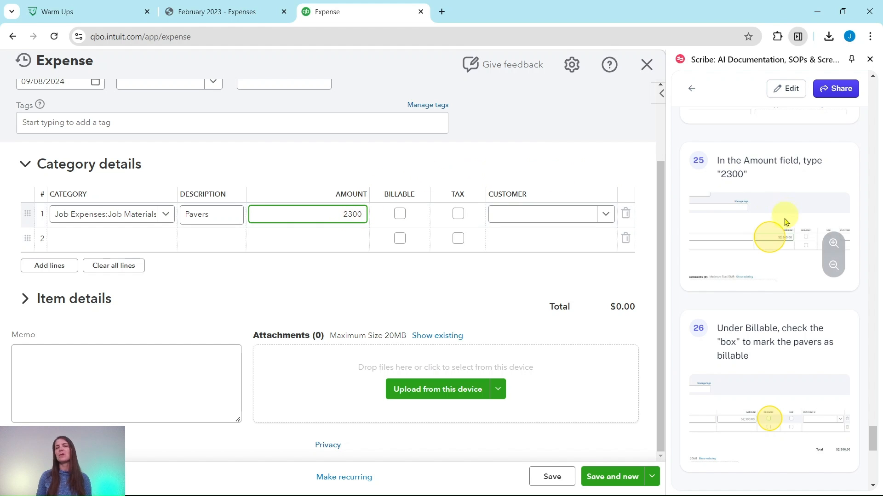
# Step: Mark the Pavers line as billable and assign it to the customer named in the guide
pyautogui.scroll(-4, 793, 244)
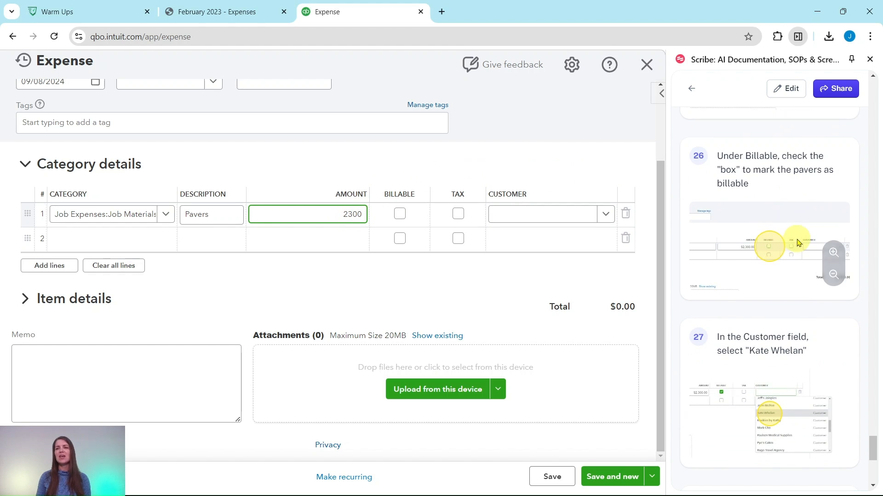
pyautogui.click(399, 214)
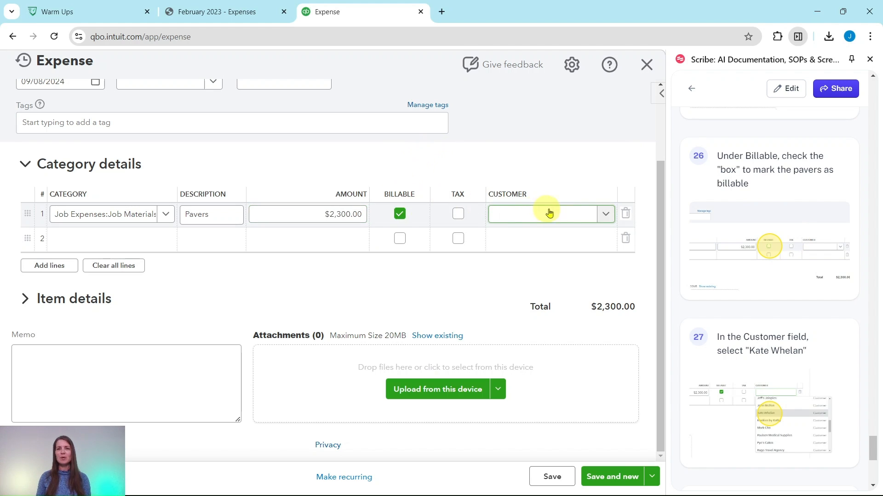
pyautogui.click(607, 215)
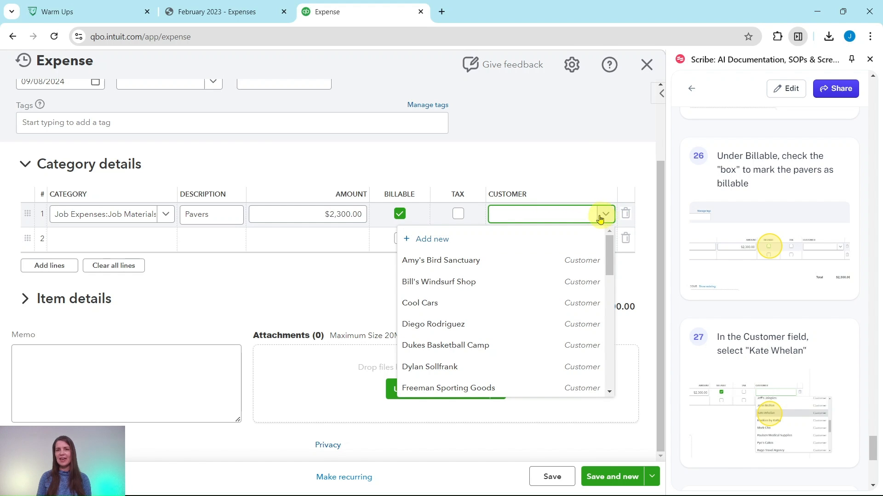
pyautogui.scroll(-4, 547, 260)
pyautogui.scroll(-1, 539, 267)
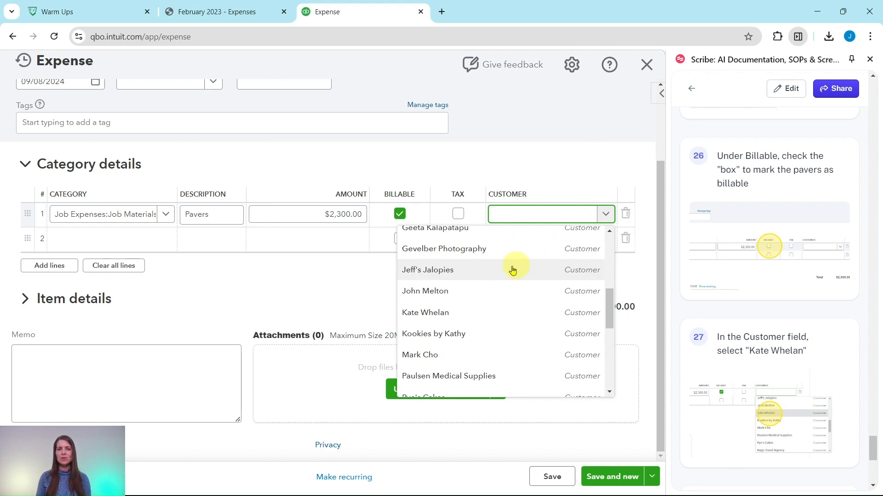
pyautogui.click(425, 317)
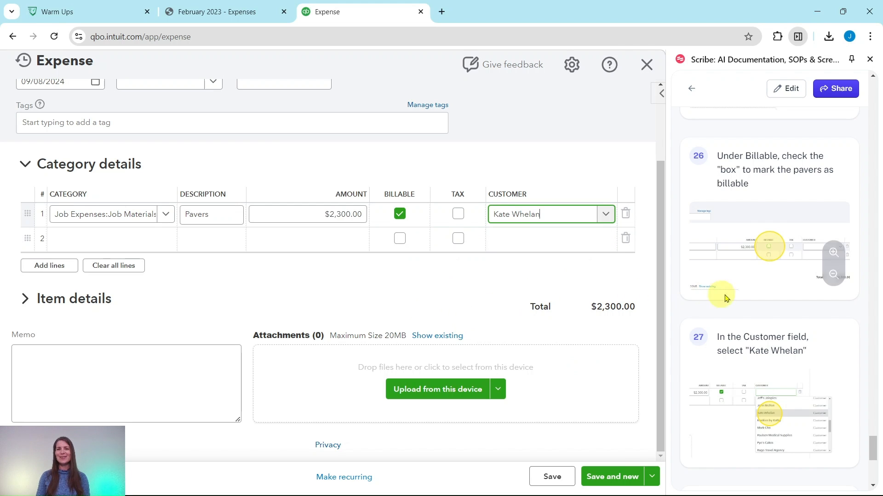
# Step: Check the guide's final instruction, and save and close the Norton Lumber expense
pyautogui.scroll(-1, 734, 295)
pyautogui.scroll(-4, 735, 295)
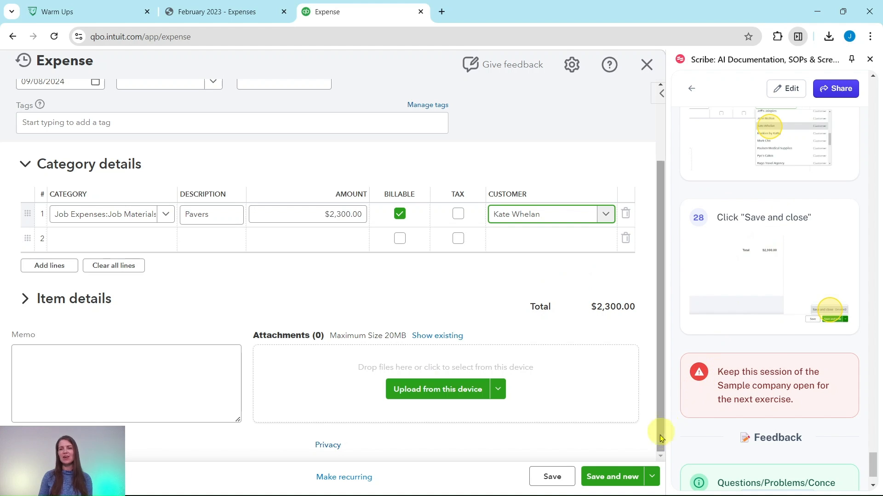
pyautogui.click(652, 478)
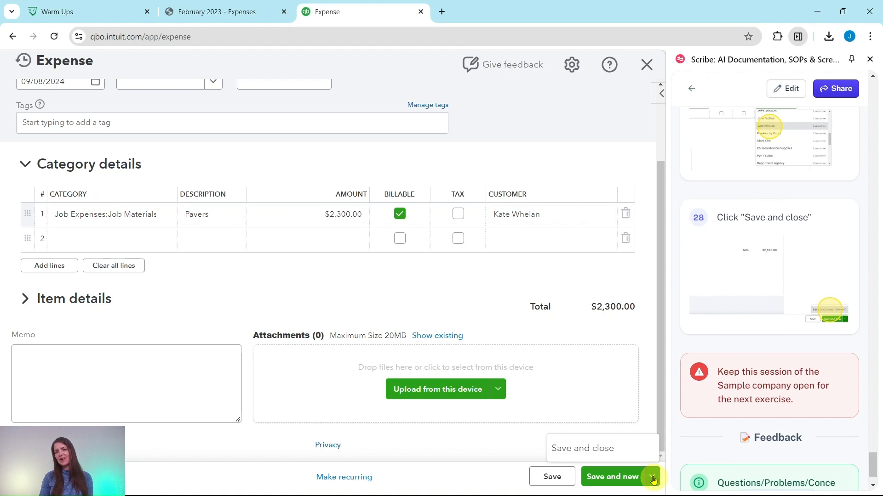
pyautogui.click(582, 452)
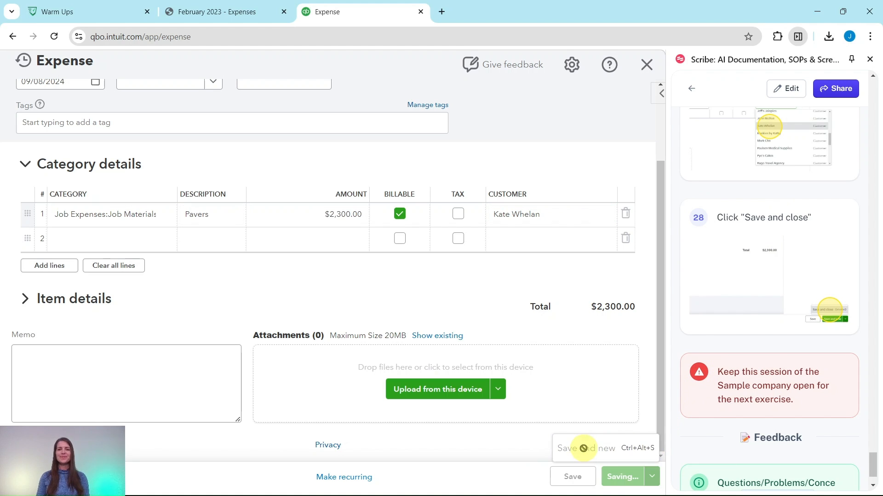